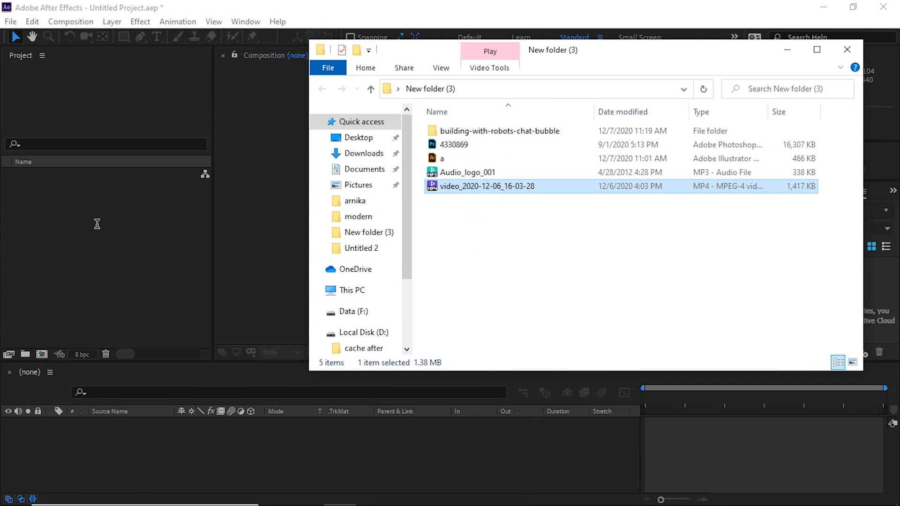
# - Import video_2020-12-06_16-03-28.mp4 into the project twice, once from the folder window and once through the file import dialog
pyautogui.click(102, 230)
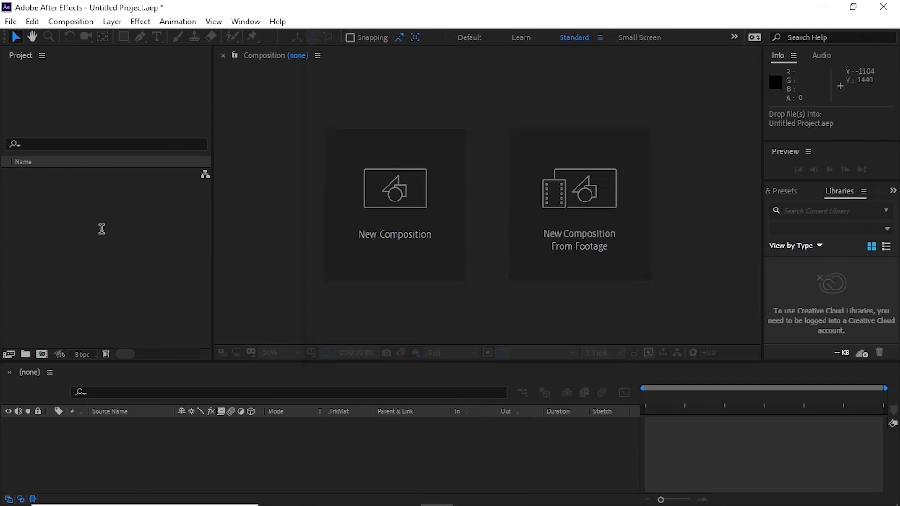
pyautogui.click(154, 222)
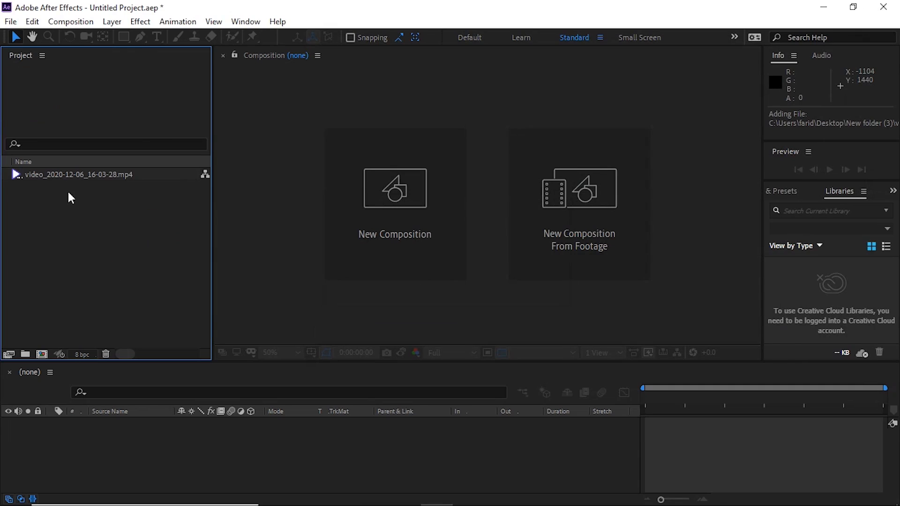
pyautogui.doubleClick(124, 226)
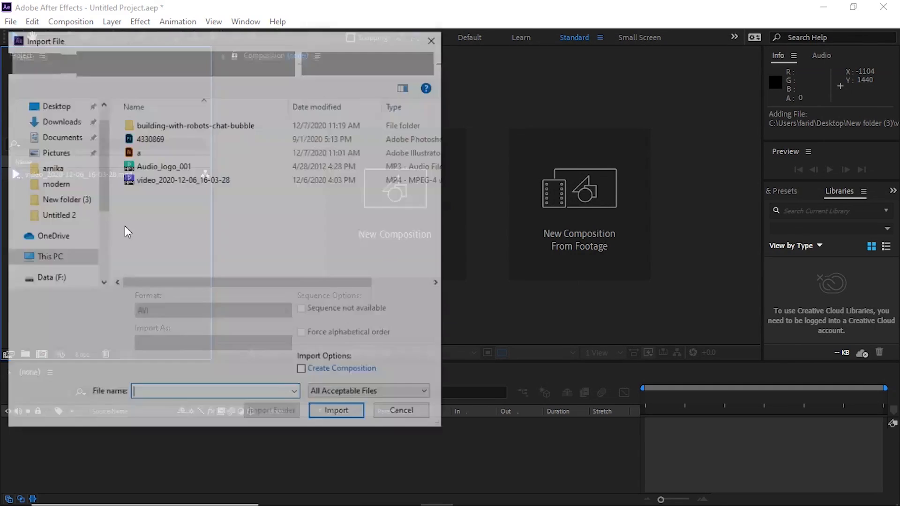
pyautogui.click(158, 179)
pyautogui.doubleClick(158, 179)
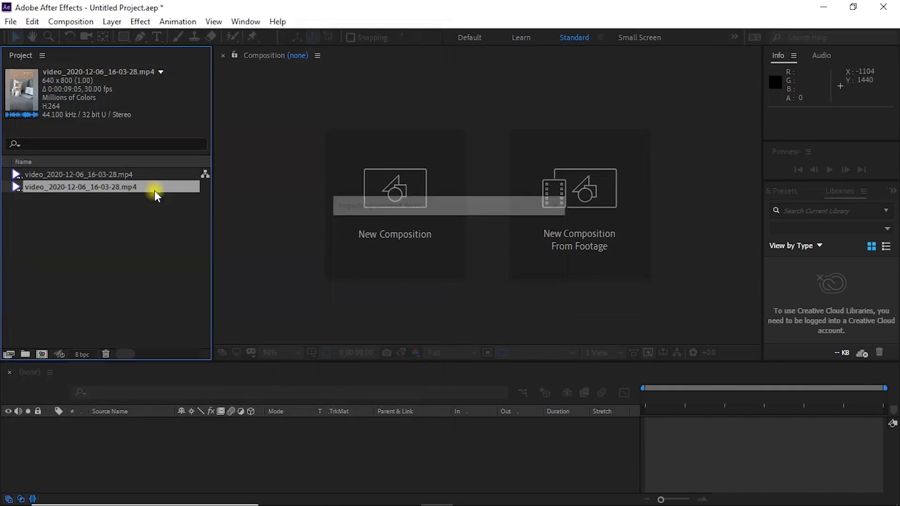
pyautogui.click(128, 236)
# - Import two more copies of video_2020-12-06_16-03-28.mp4 from New folder (3) into the project
pyautogui.rightClick(95, 230)
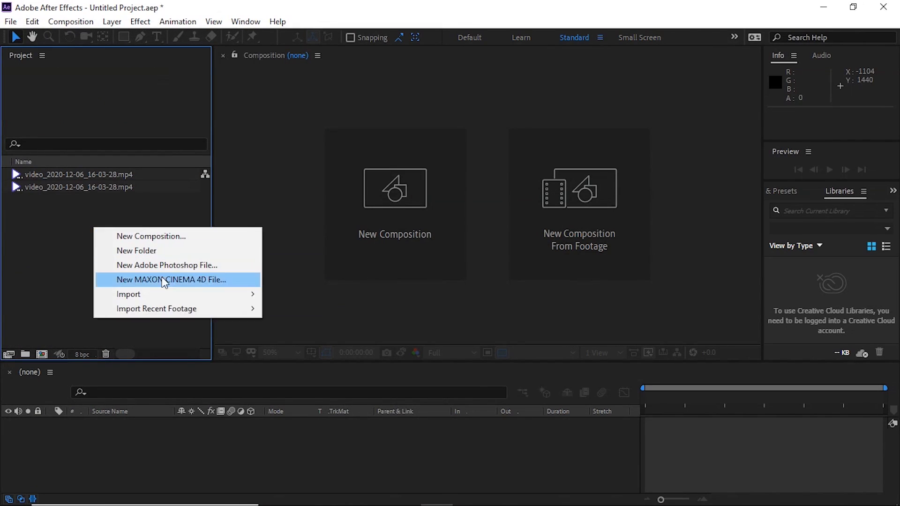
pyautogui.moveTo(194, 295)
pyautogui.click(272, 294)
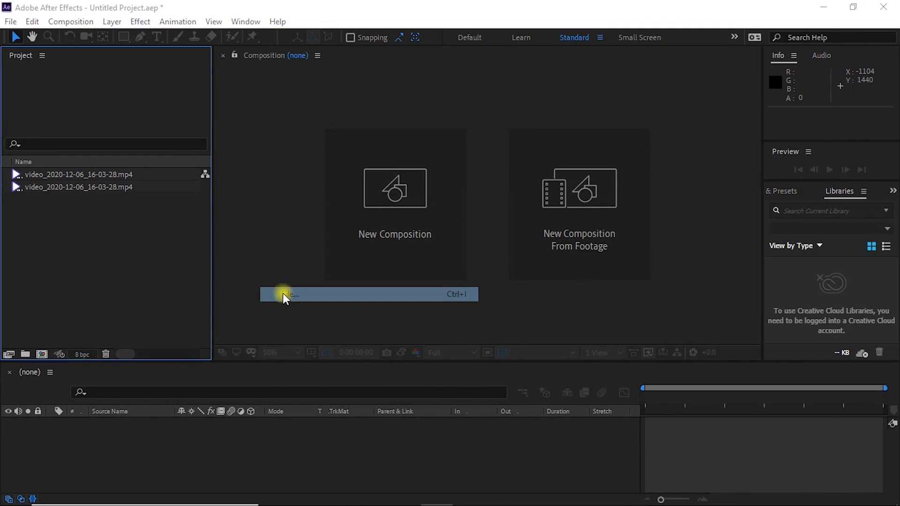
pyautogui.click(163, 181)
pyautogui.doubleClick(164, 181)
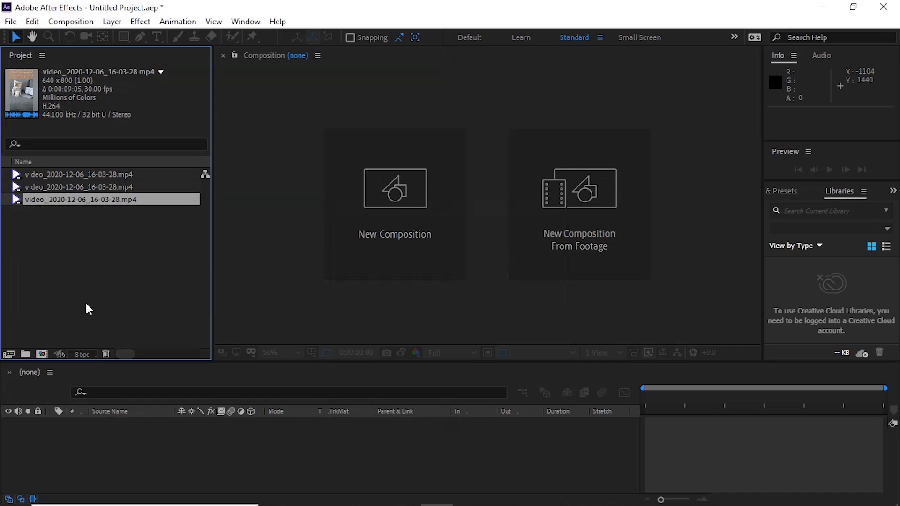
pyautogui.click(87, 289)
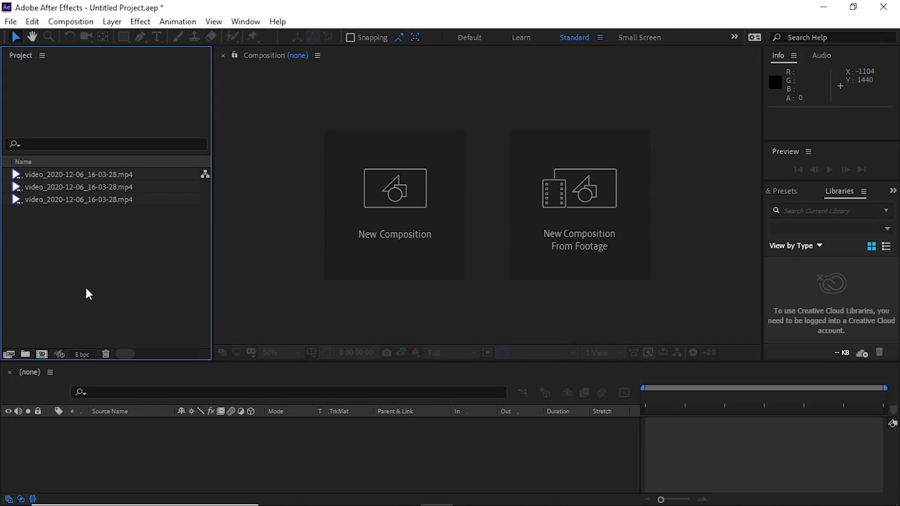
pyautogui.hotkey('ctrl', 'i')
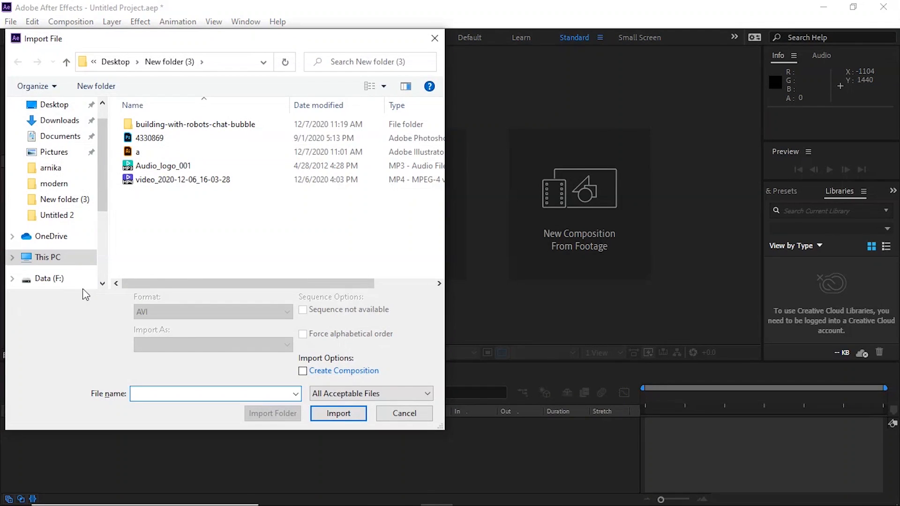
pyautogui.doubleClick(172, 182)
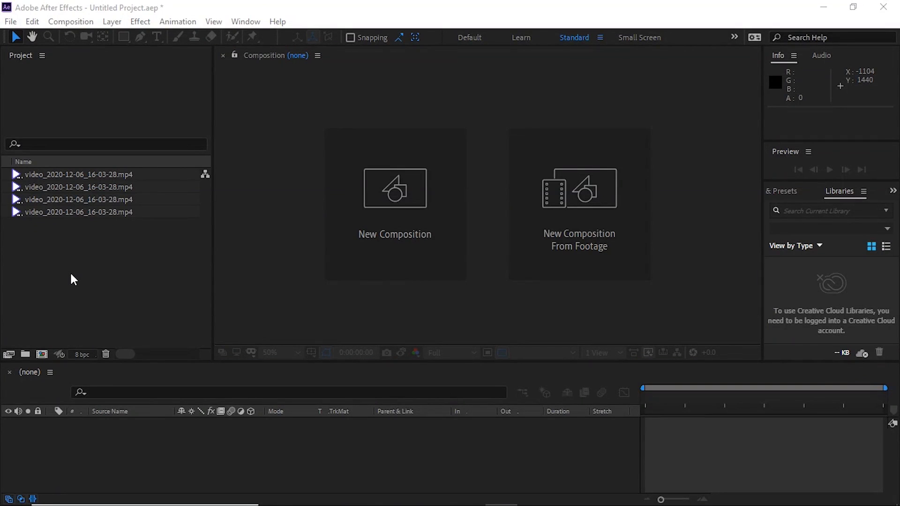
# - Switch to File Explorer and open the Photoshop file 4330869 from New folder (3)
pyautogui.press('super')
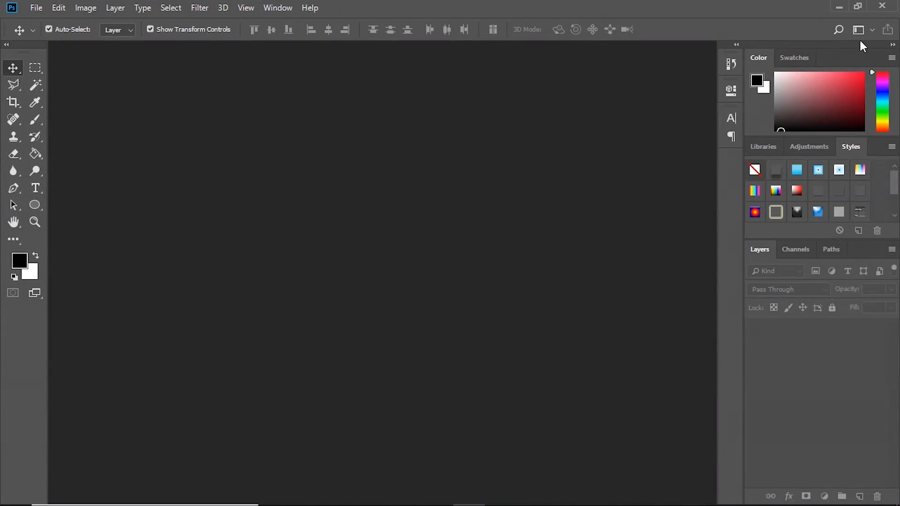
pyautogui.click(839, 6)
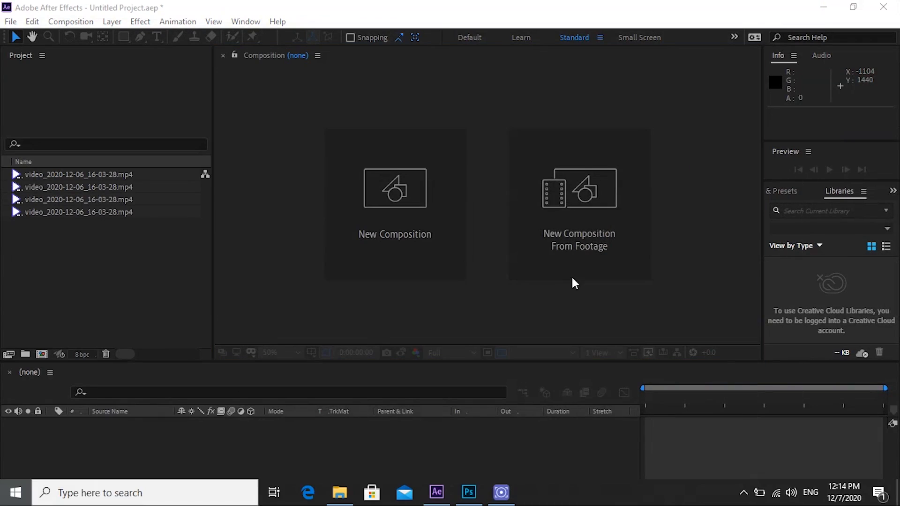
pyautogui.press('super')
pyautogui.click(339, 493)
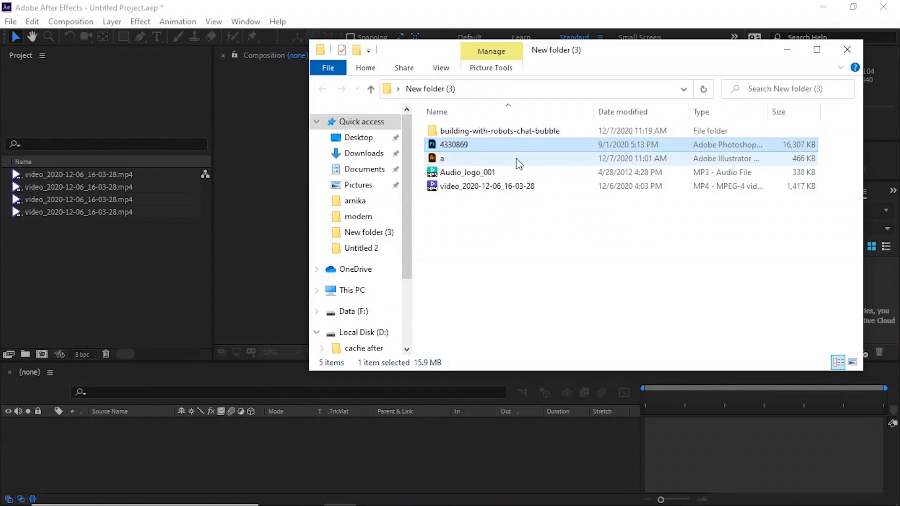
pyautogui.doubleClick(484, 148)
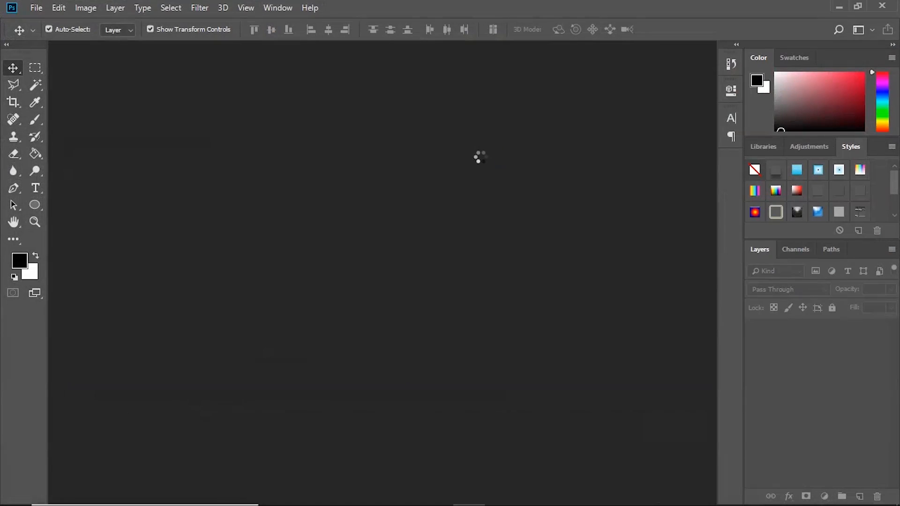
pyautogui.click(513, 297)
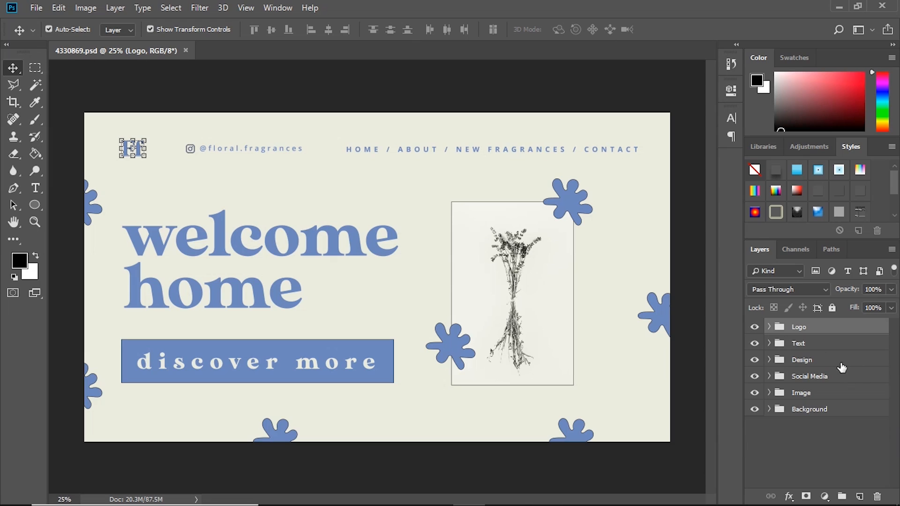
# - Check the Text group by toggling its visibility, and delete the group together with its contents
pyautogui.click(756, 347)
pyautogui.click(755, 347)
pyautogui.click(810, 347)
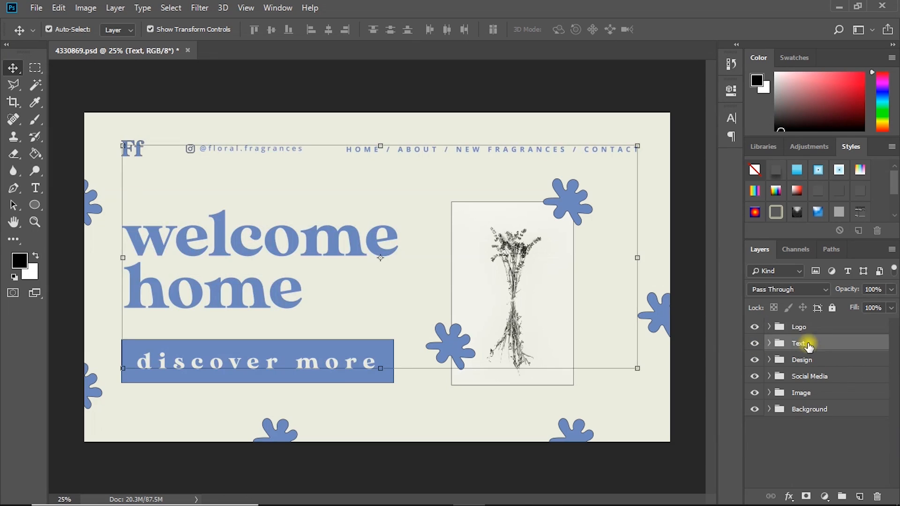
pyautogui.click(877, 498)
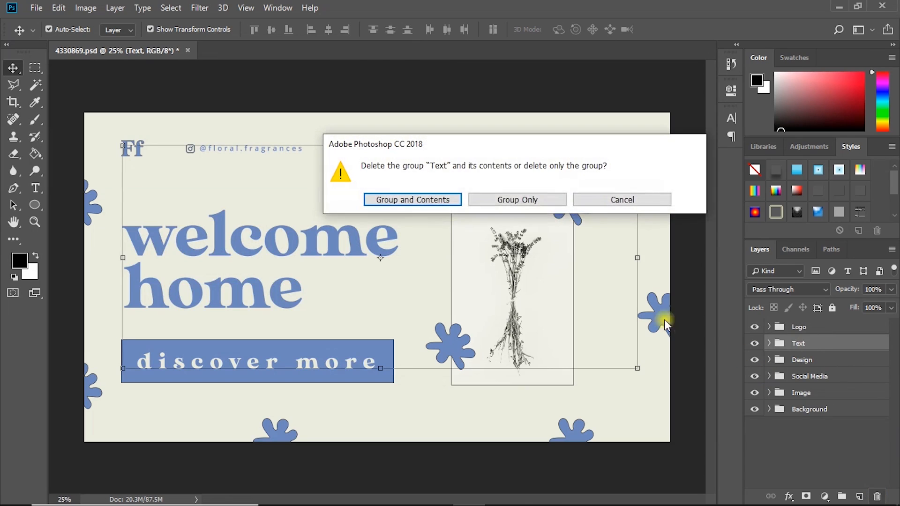
pyautogui.click(439, 202)
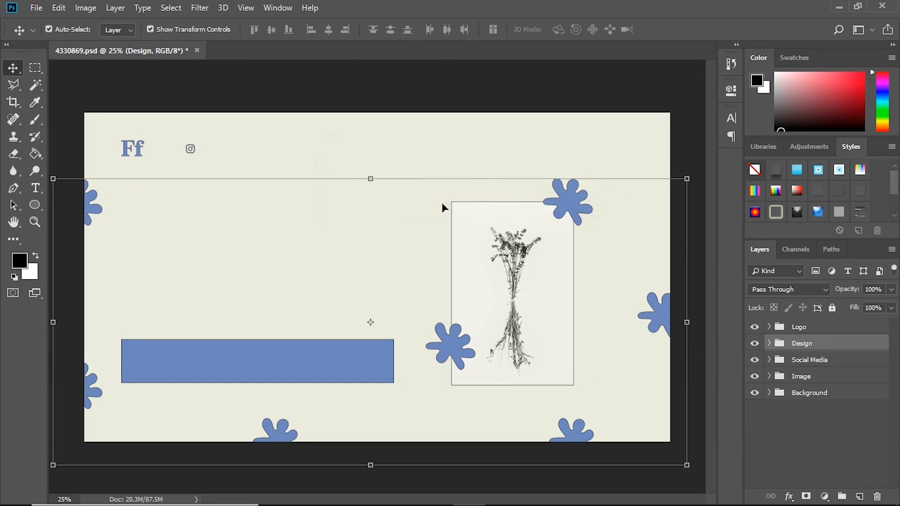
# - Inspect the layer structure by selecting the plant image, collapsing the Design group, and hiding and showing the Background group
pyautogui.click(515, 265)
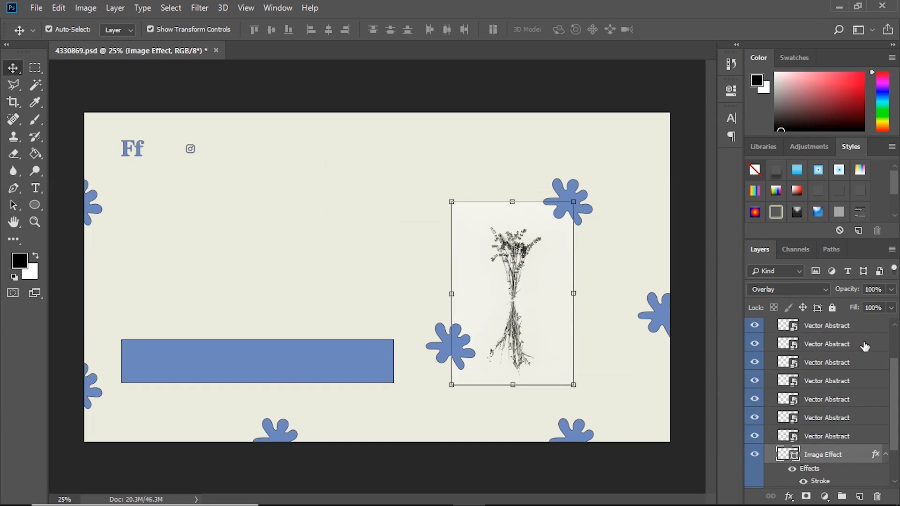
pyautogui.scroll(5, 771, 337)
pyautogui.click(770, 344)
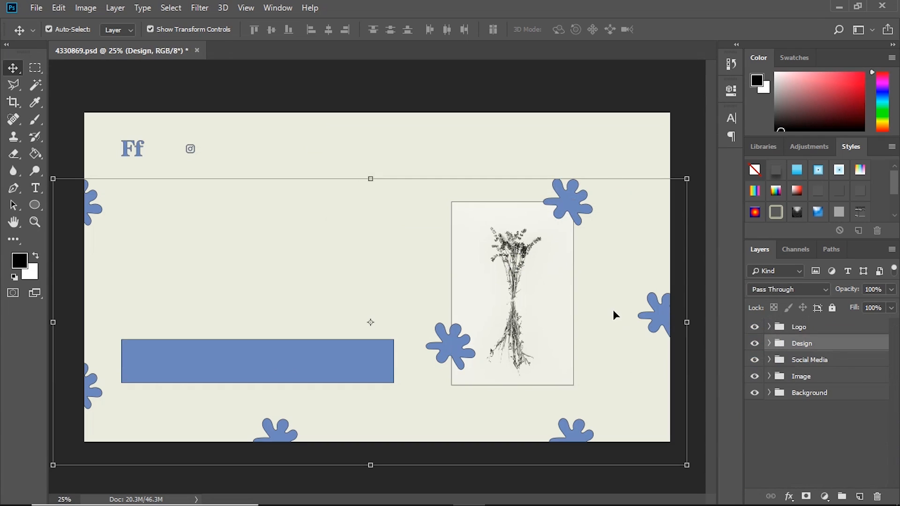
pyautogui.click(823, 410)
pyautogui.click(755, 393)
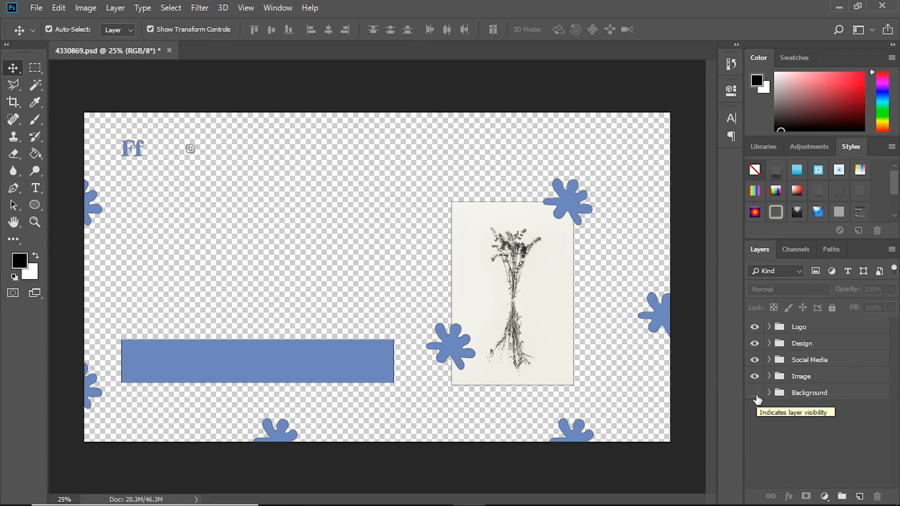
pyautogui.click(755, 393)
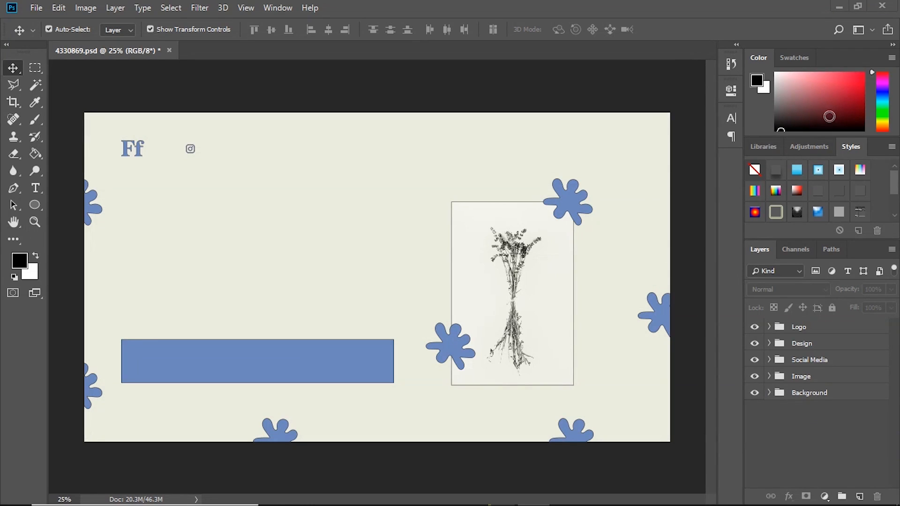
# - Switch to After Effects and import 4330869.psd as Footage with Merged Layers
pyautogui.press('super')
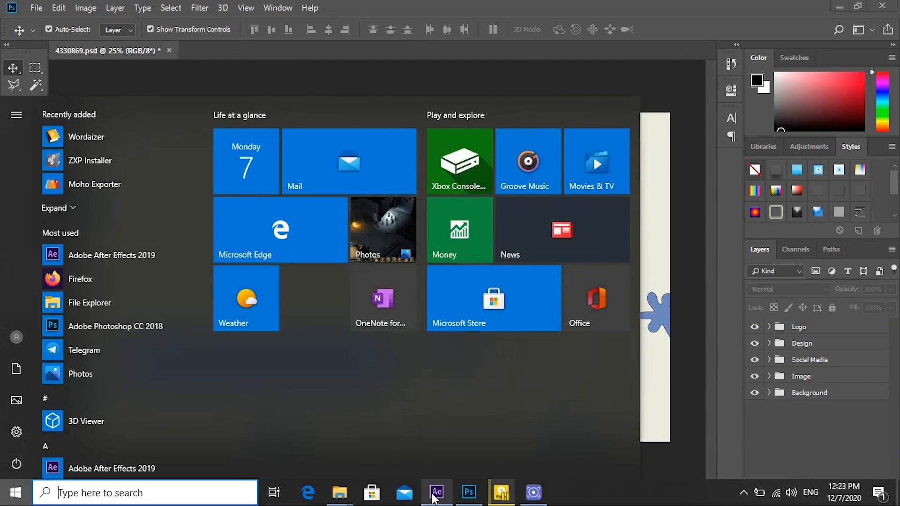
pyautogui.click(437, 492)
pyautogui.doubleClick(88, 247)
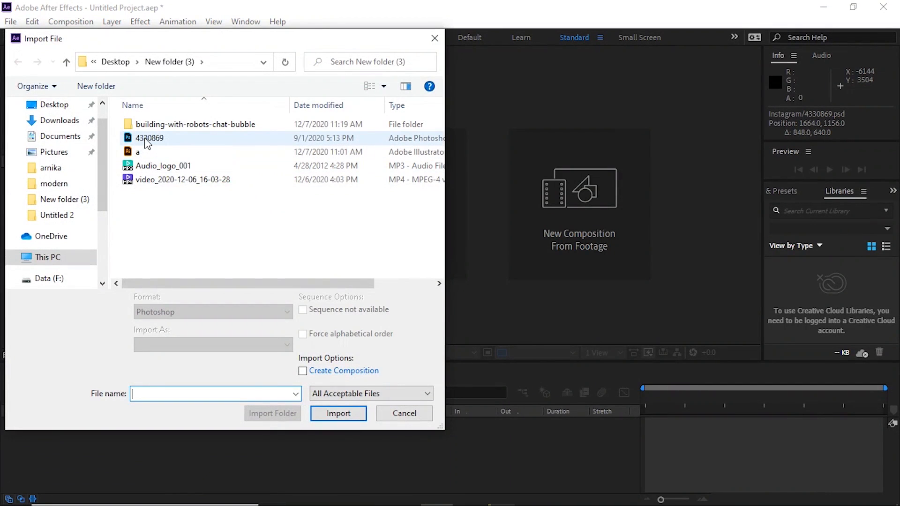
pyautogui.doubleClick(146, 139)
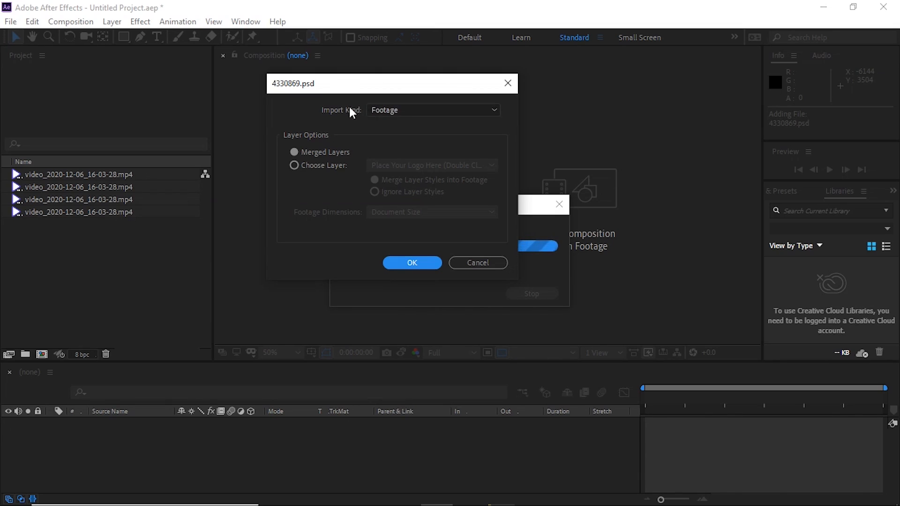
pyautogui.click(392, 110)
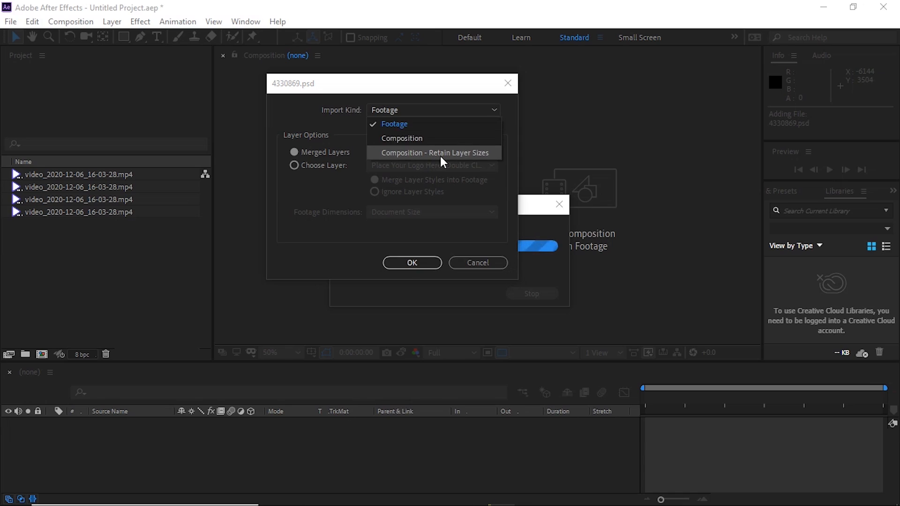
pyautogui.click(424, 113)
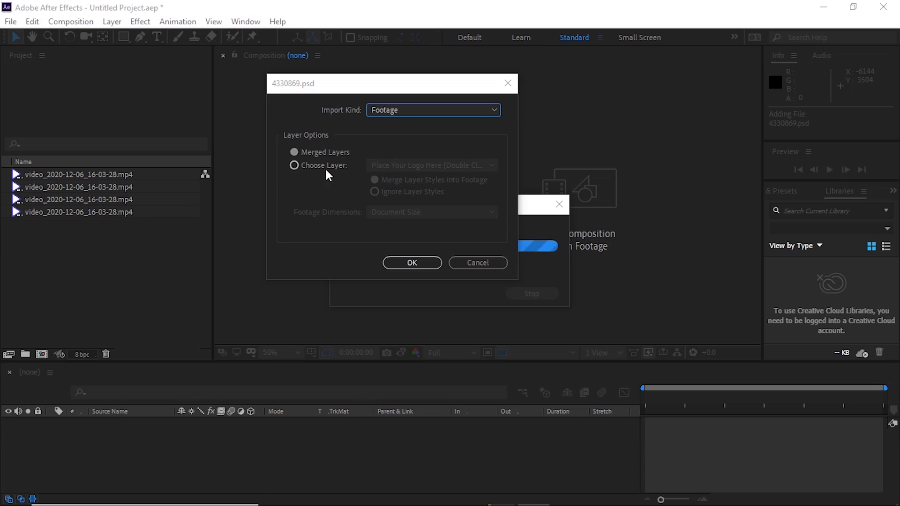
pyautogui.click(413, 262)
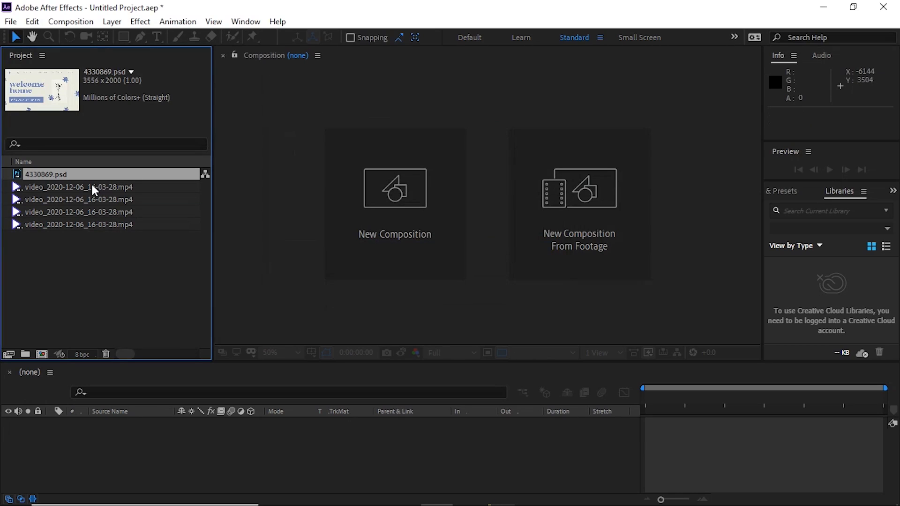
# - Create a 5-second composition with the HDTV 1080 25 preset and add 4330869.psd to its timeline
pyautogui.click(384, 182)
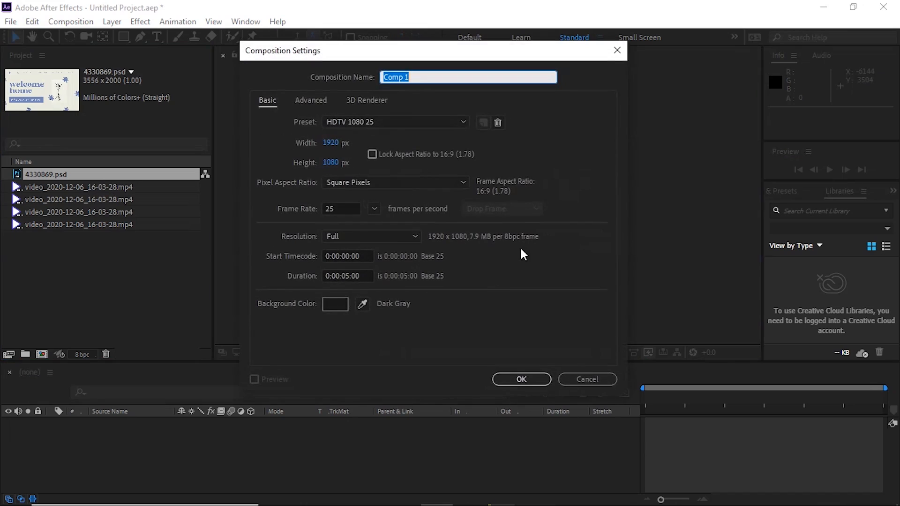
pyautogui.click(520, 378)
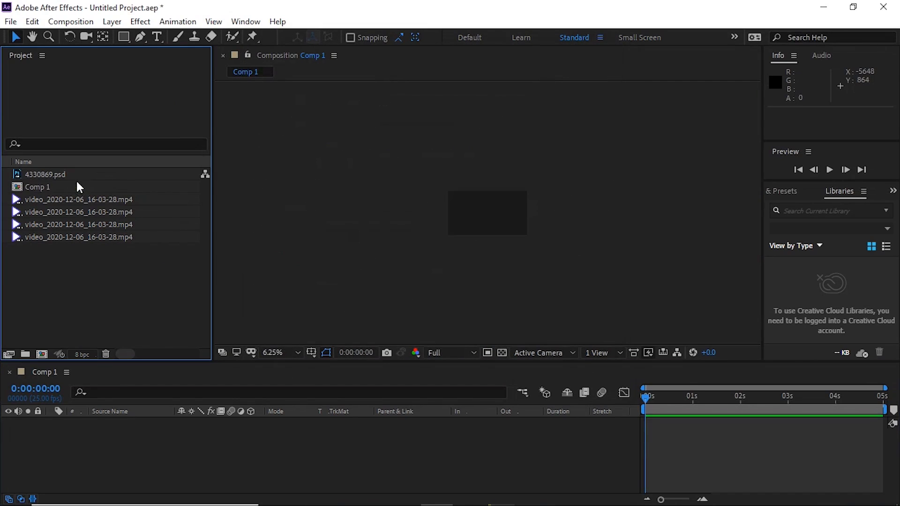
pyautogui.click(61, 174)
pyautogui.moveTo(46, 173); pyautogui.dragTo(157, 423)
pyautogui.moveTo(561, 256); pyautogui.dragTo(524, 234)
pyautogui.click(586, 221)
pyautogui.scroll(4, 506, 220)
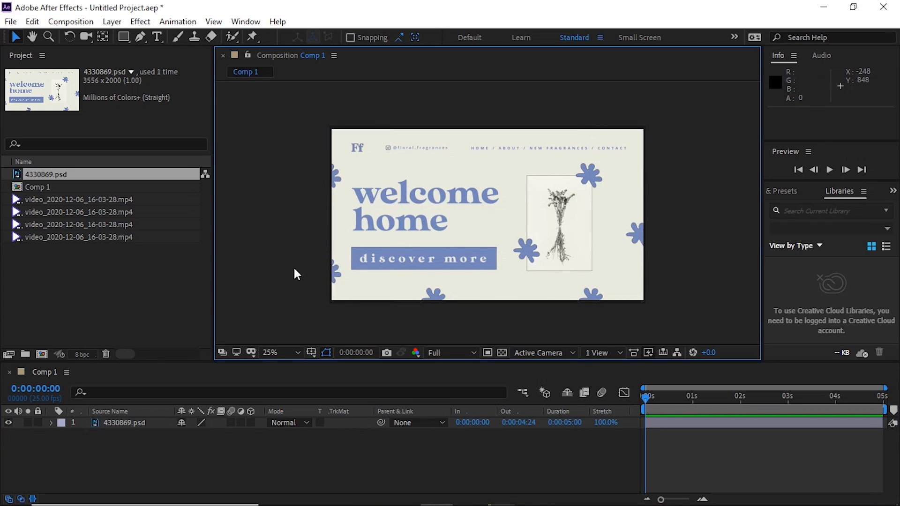
# - Import only the first Vector Abstract layer of 4330869.psd as Footage, with Footage Dimensions at Document Size
pyautogui.click(139, 272)
pyautogui.doubleClick(144, 264)
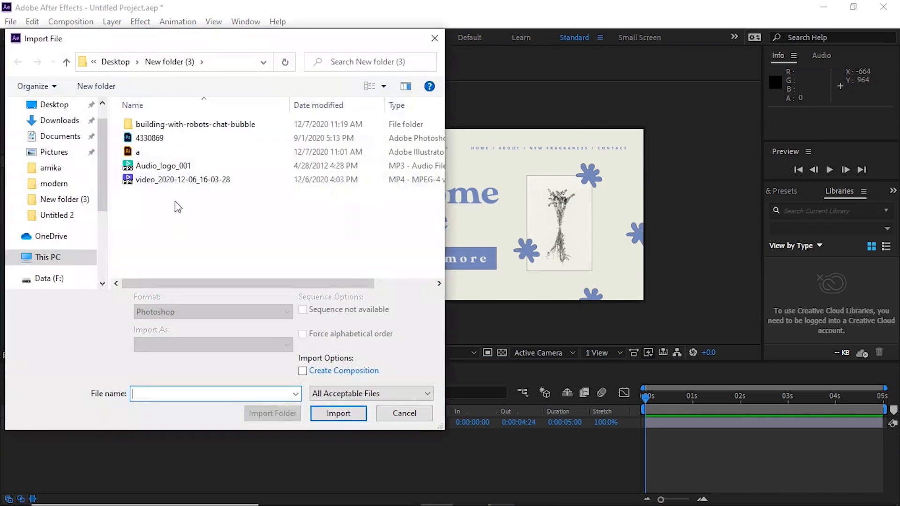
pyautogui.click(157, 152)
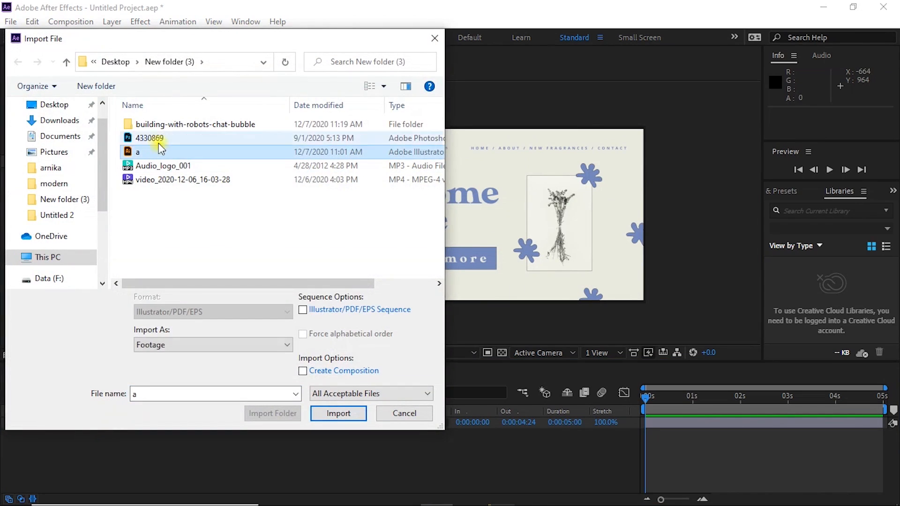
pyautogui.click(168, 140)
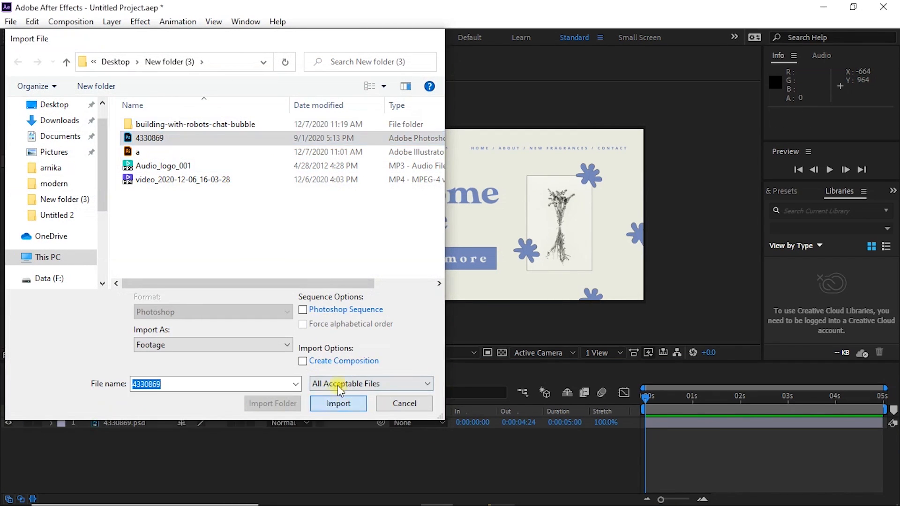
pyautogui.click(334, 402)
pyautogui.moveTo(389, 90); pyautogui.dragTo(668, 100)
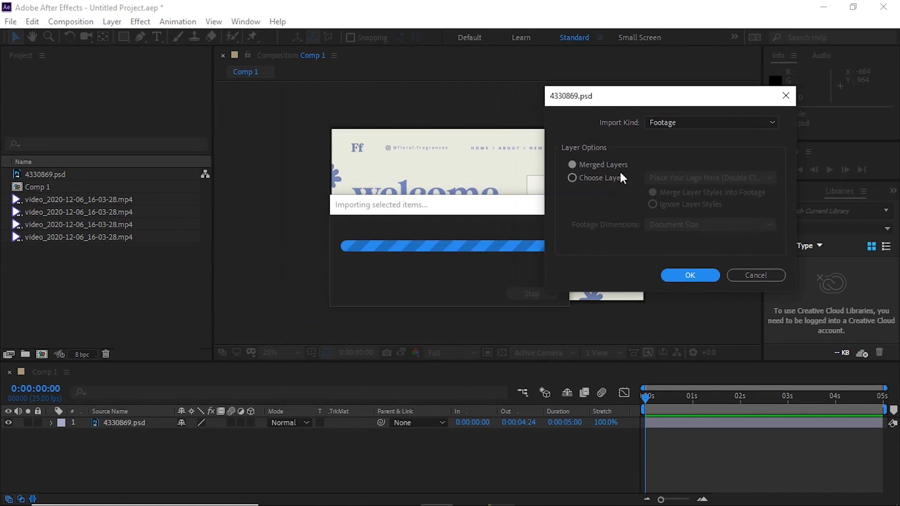
pyautogui.click(609, 179)
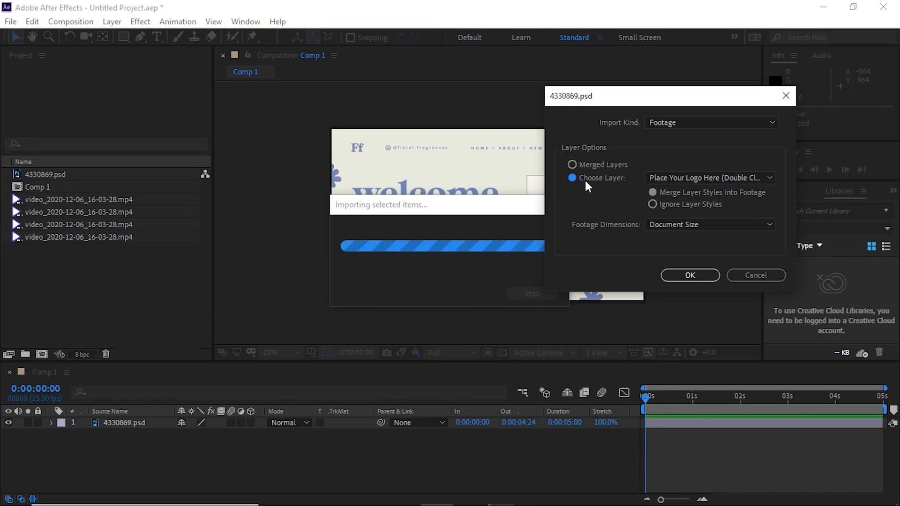
pyautogui.click(686, 178)
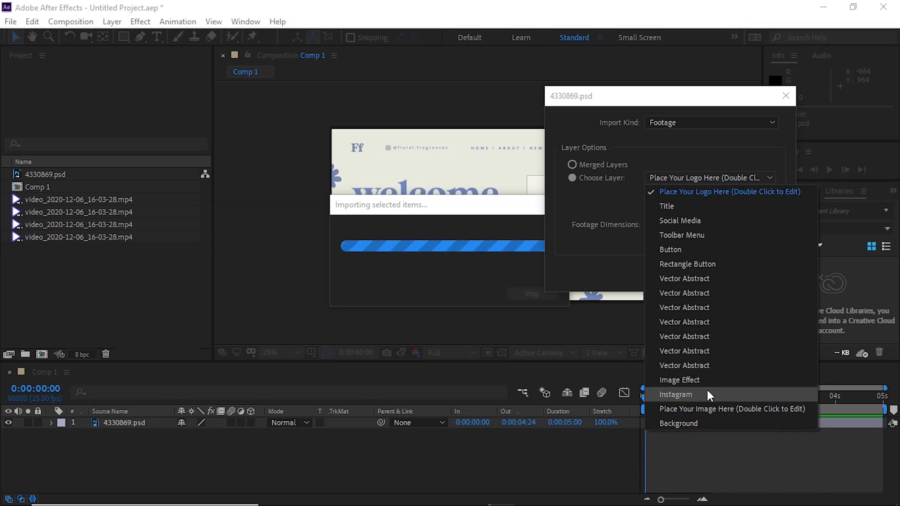
pyautogui.click(710, 278)
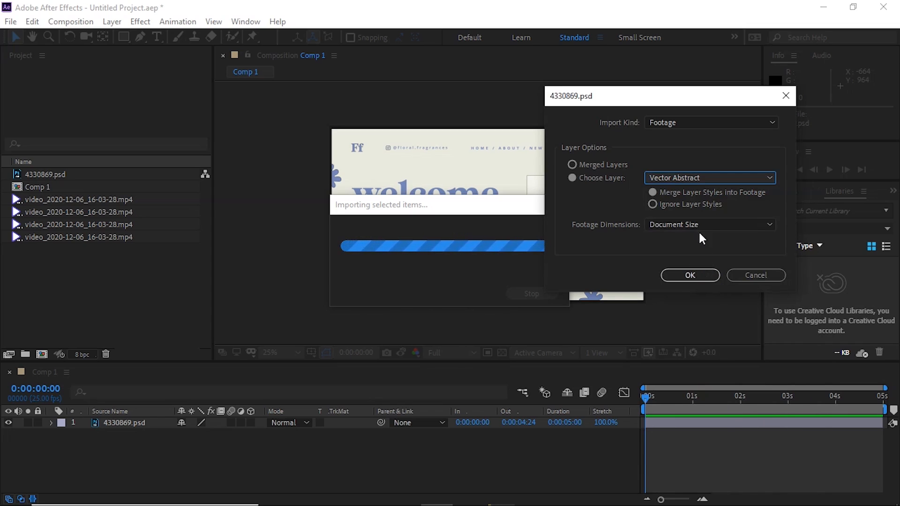
pyautogui.click(699, 276)
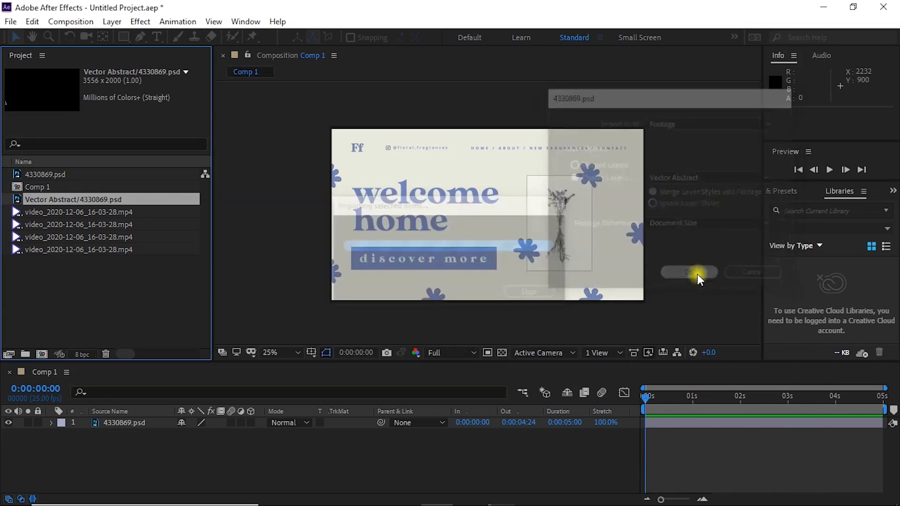
# - Add Vector Abstract/4330869.psd to Comp 1 above the merged artwork and move it to about position 1948, 224
pyautogui.moveTo(67, 198); pyautogui.dragTo(414, 244)
pyautogui.moveTo(469, 234); pyautogui.dragTo(606, 133)
pyautogui.moveTo(639, 137); pyautogui.dragTo(628, 177)
pyautogui.scroll(2, 319, 286)
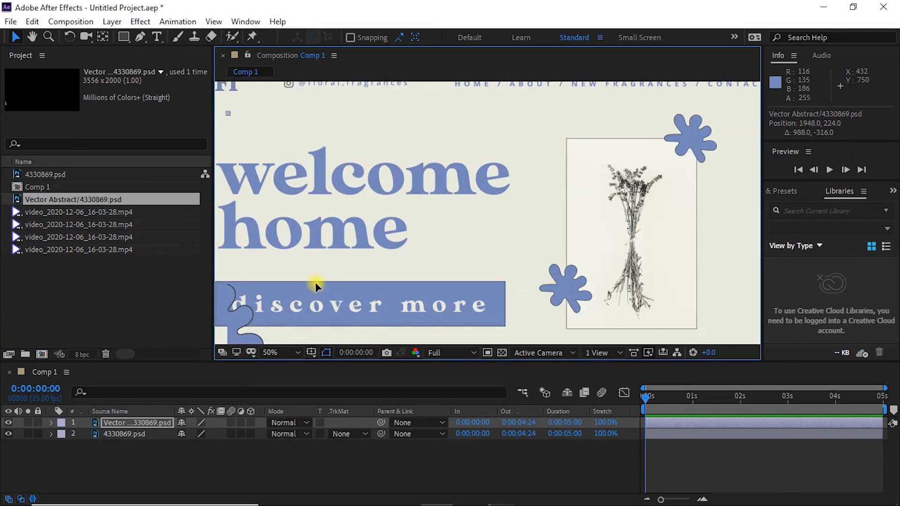
# - Hide the merged 4330869.psd layer and reposition the Vector Abstract layer to about 1706, 144
pyautogui.moveTo(315, 282); pyautogui.dragTo(346, 275)
pyautogui.click(9, 433)
pyautogui.moveTo(303, 294); pyautogui.dragTo(339, 239)
pyautogui.scroll(-4, 339, 239)
pyautogui.moveTo(493, 209); pyautogui.dragTo(449, 218)
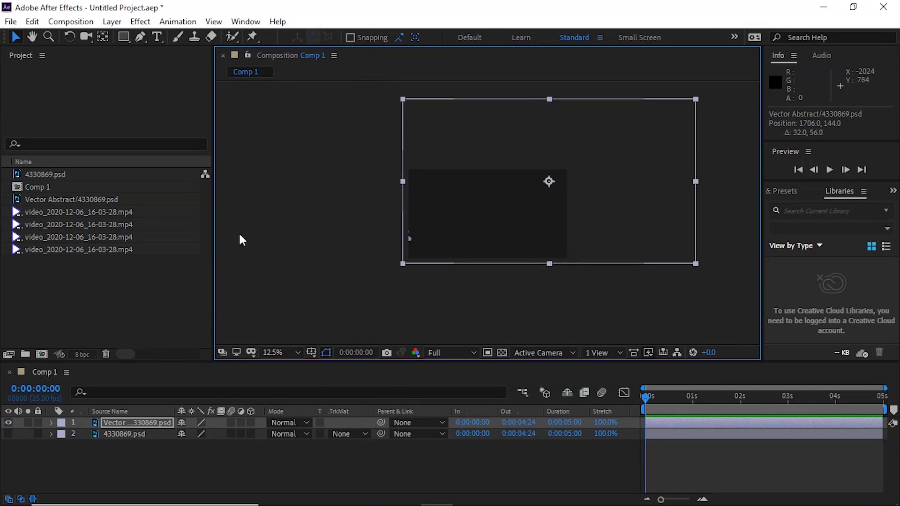
# - Start another import of 4330869.psd as Footage with the Choose Layer option
pyautogui.doubleClick(165, 279)
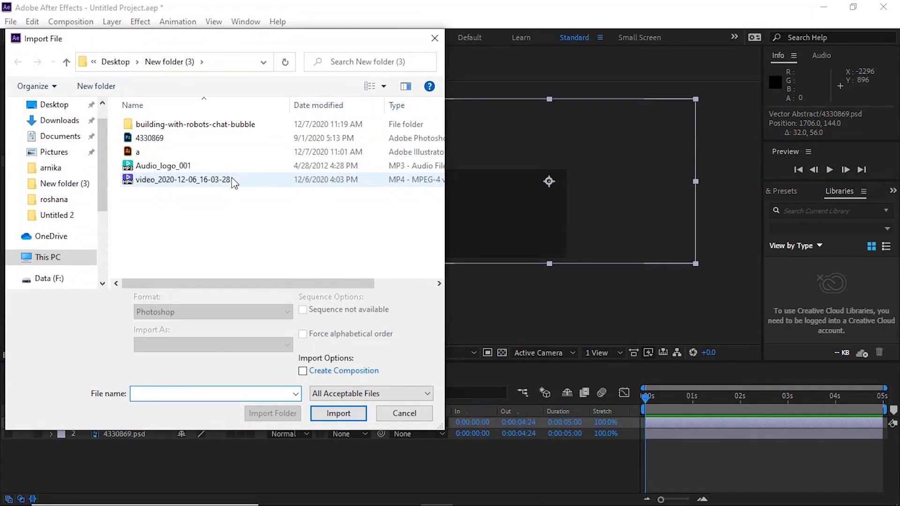
pyautogui.doubleClick(187, 138)
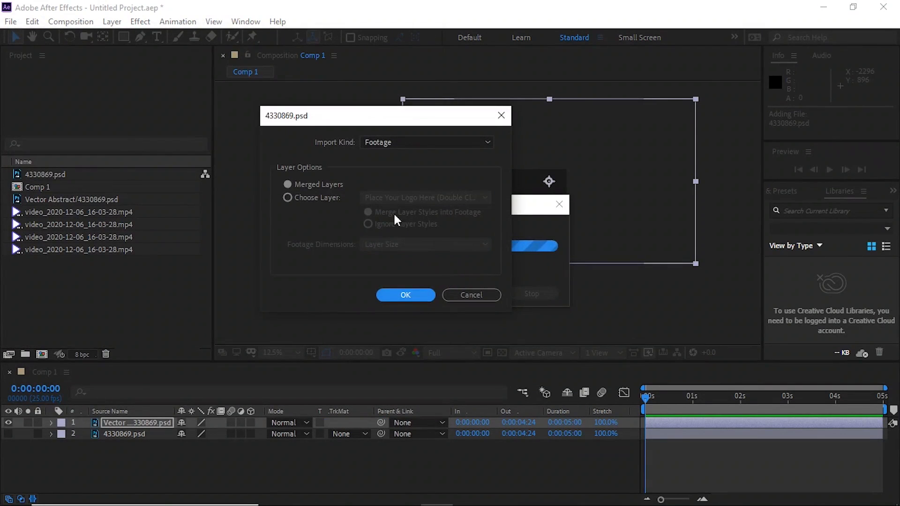
pyautogui.click(331, 197)
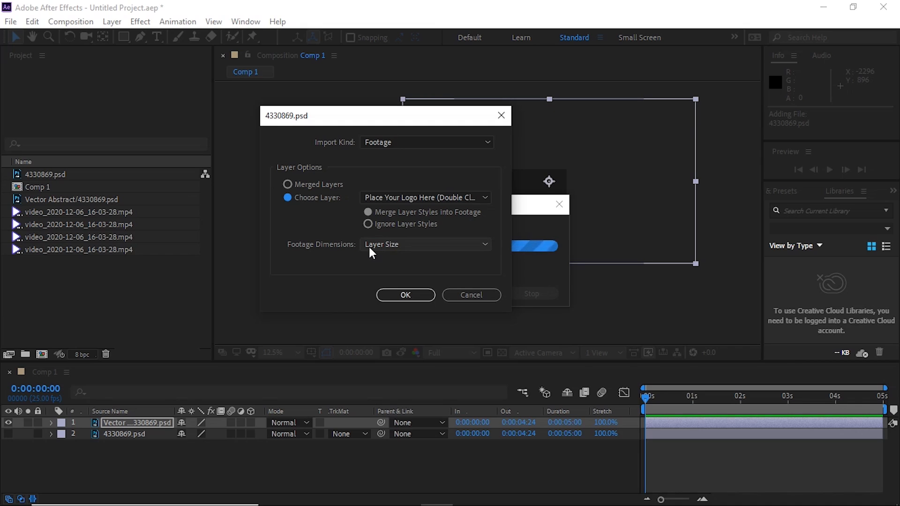
# - Switch to Photoshop, cancel the ellipse's pending transform, and retransform it to about 96% width, 103% height and 100° rotation
pyautogui.press('super')
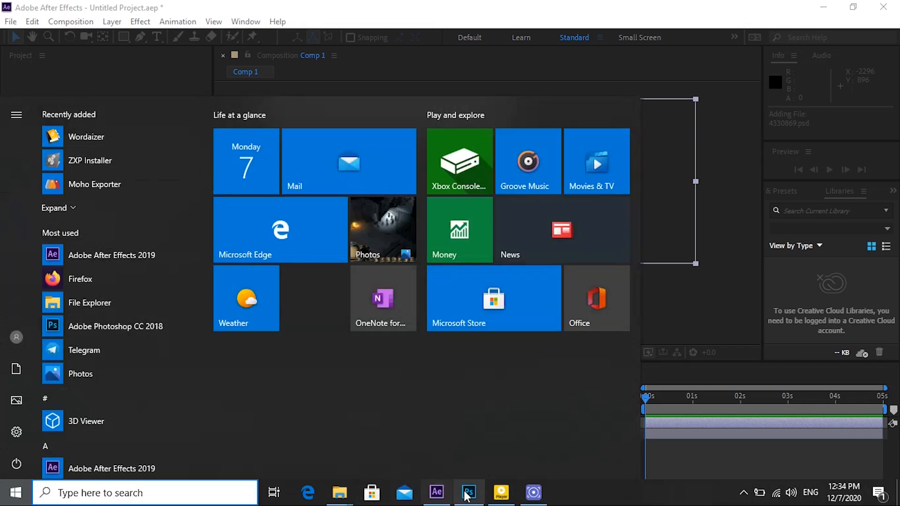
pyautogui.click(466, 495)
pyautogui.click(387, 276)
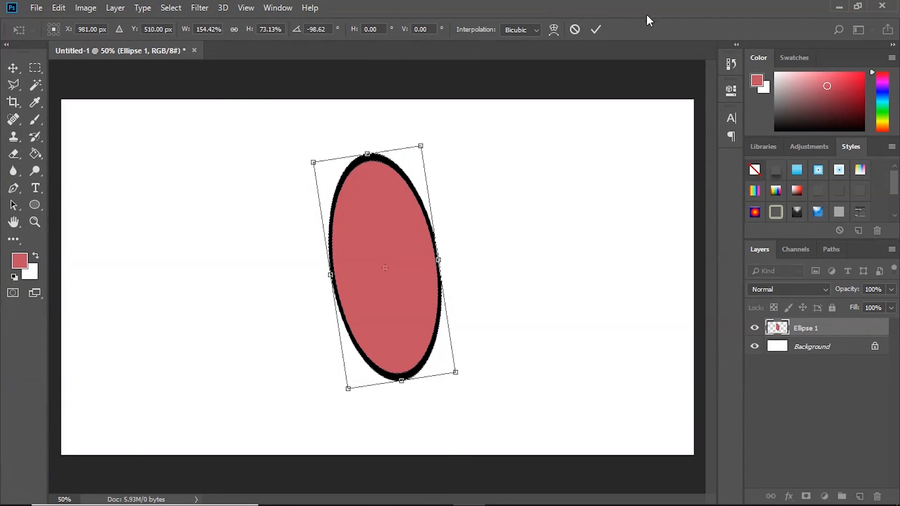
pyautogui.click(579, 29)
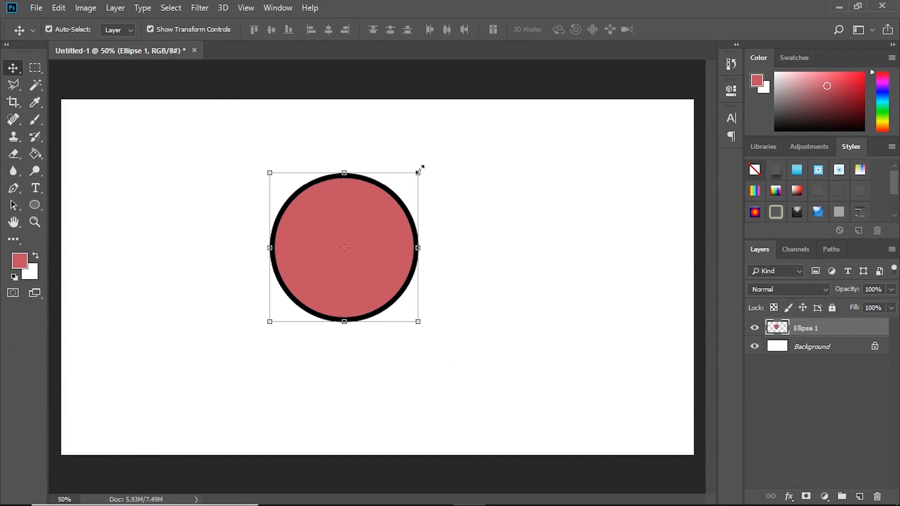
pyautogui.moveTo(421, 167); pyautogui.dragTo(399, 330)
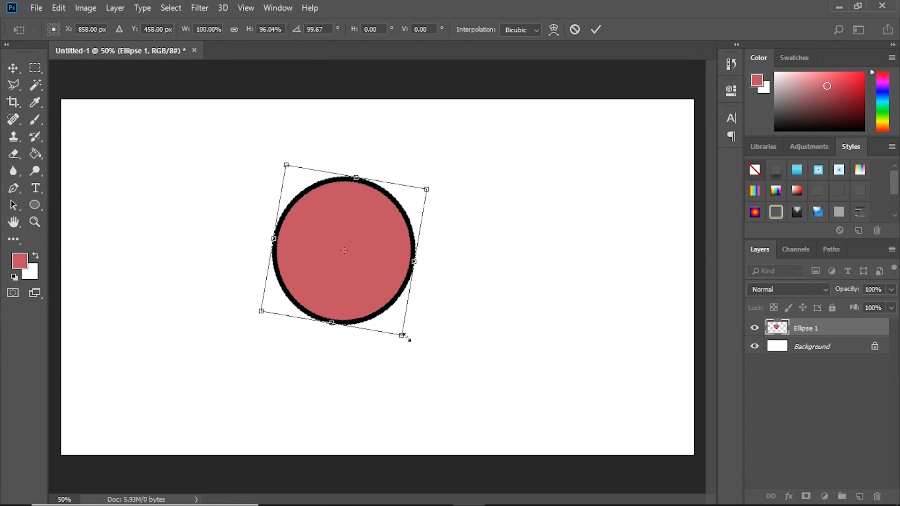
pyautogui.moveTo(403, 336)
pyautogui.mouseDown()
pyautogui.moveTo(410, 323)
pyautogui.moveTo(413, 332)
pyautogui.mouseUp()
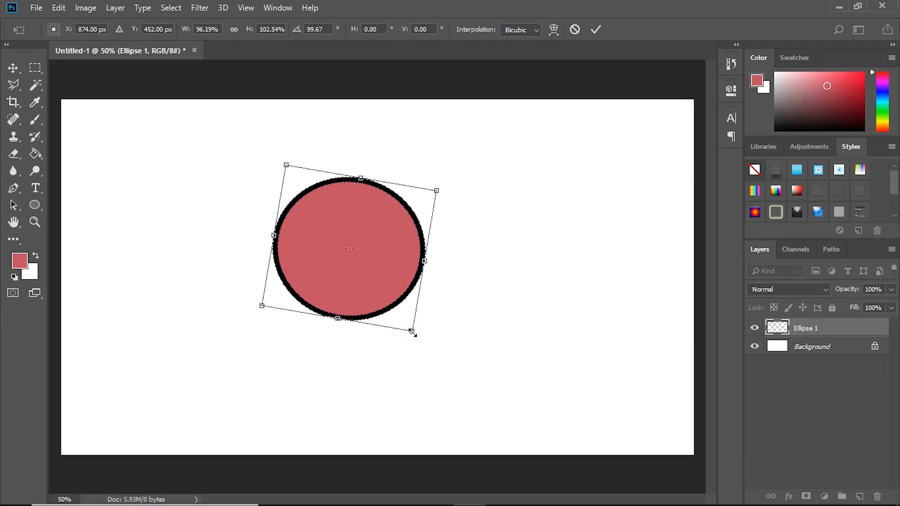
# - Switch back to After Effects and import the Place Your Logo Here layer with Footage Dimensions set to Layer Size
pyautogui.moveTo(401, 505)
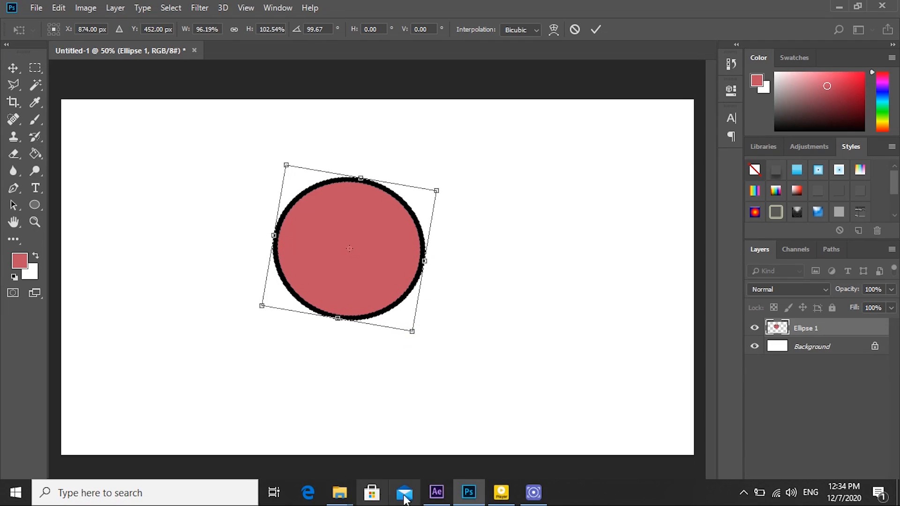
pyautogui.click(436, 492)
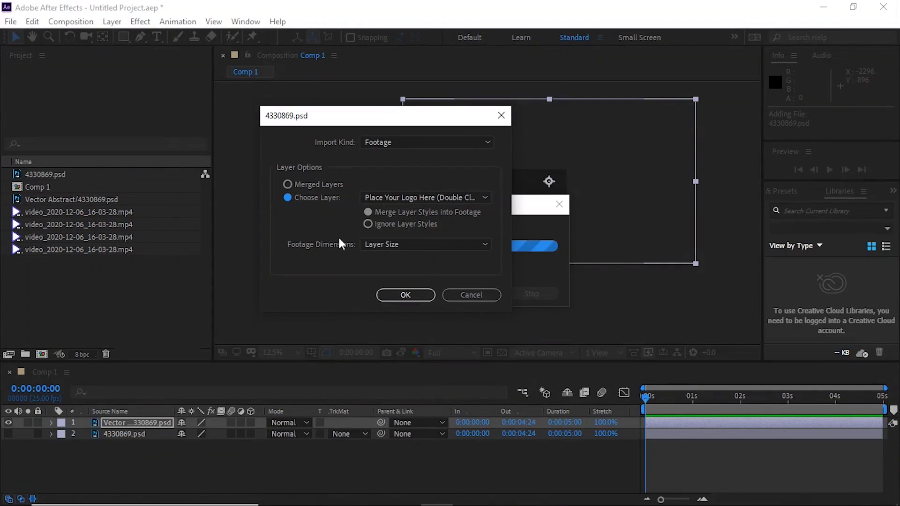
pyautogui.click(366, 246)
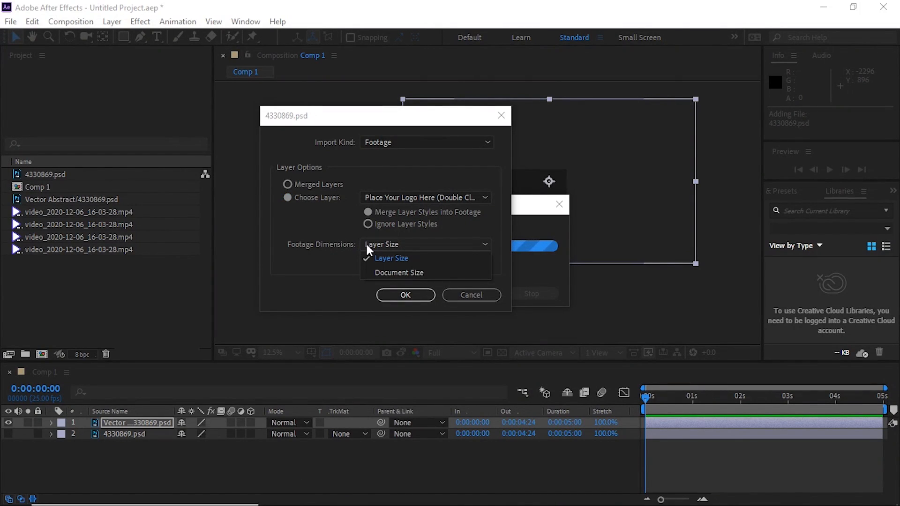
pyautogui.click(397, 259)
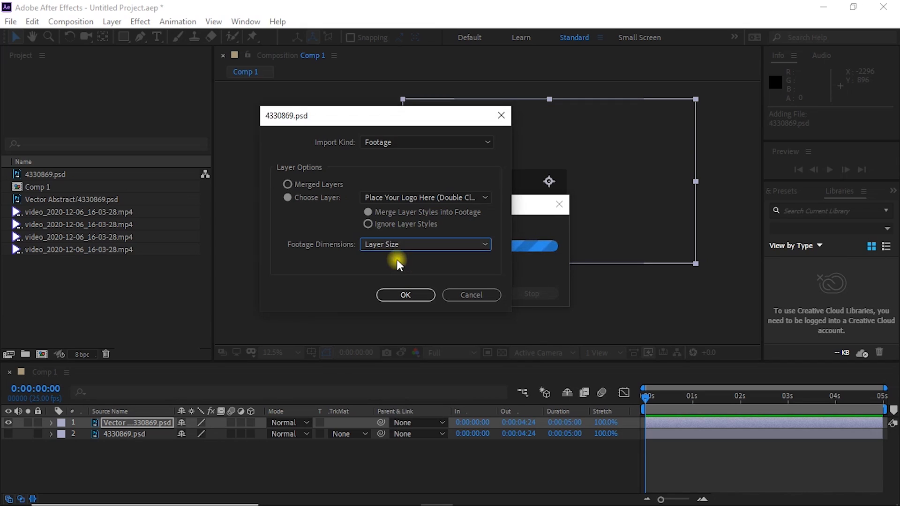
pyautogui.click(411, 294)
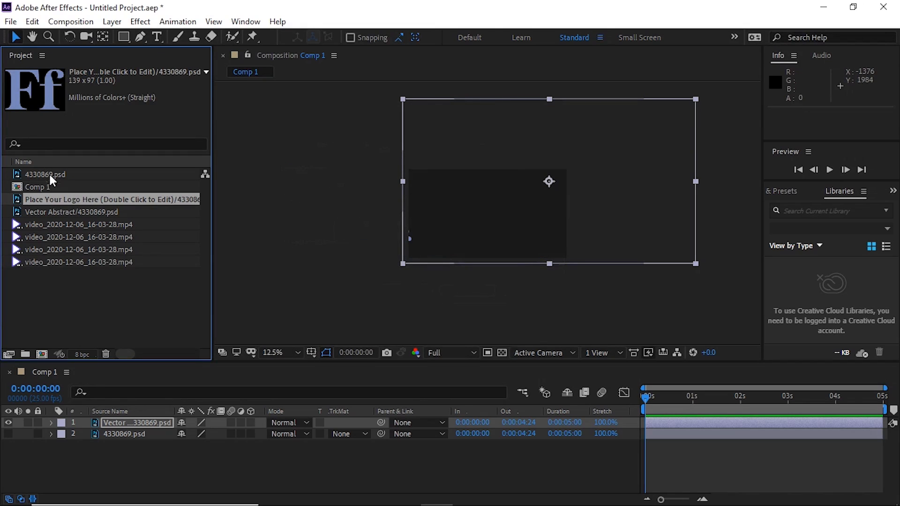
# - Add the layer-size logo to the top of Comp 1's timeline and scale it to about 163% by 131%
pyautogui.moveTo(52, 208); pyautogui.dragTo(114, 425)
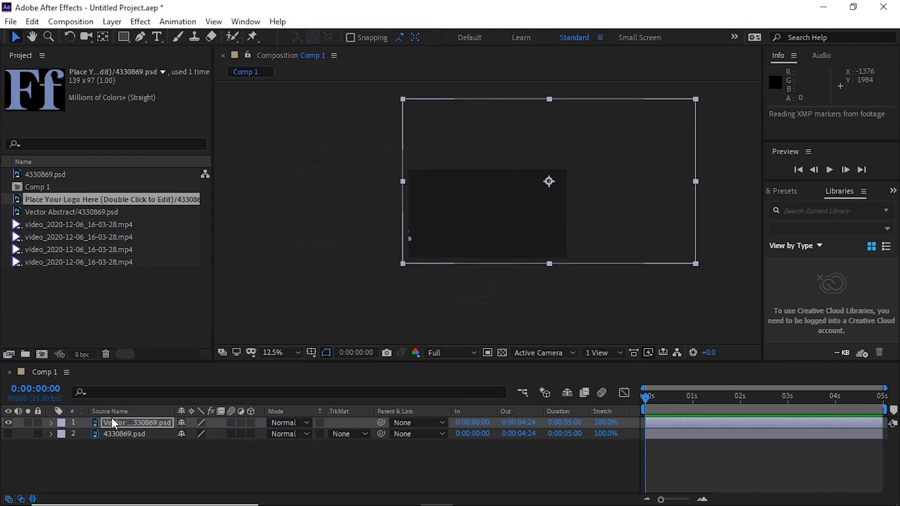
pyautogui.scroll(6, 488, 214)
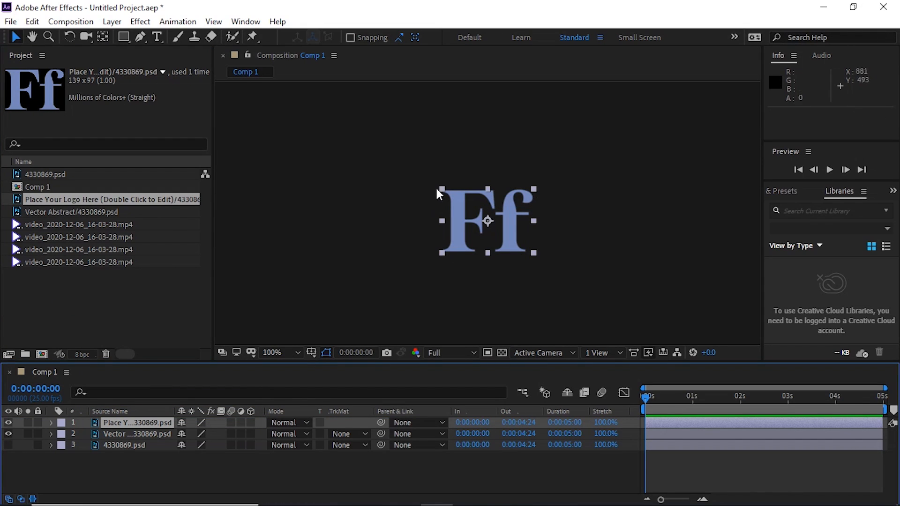
pyautogui.moveTo(534, 189); pyautogui.dragTo(561, 183)
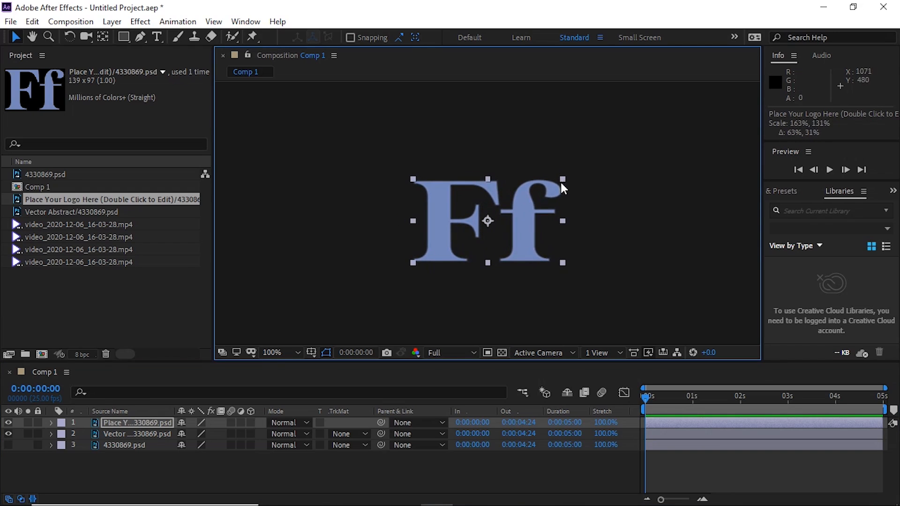
# - Import the Place Your Logo Here layer of 4330869.psd again as Footage, with Footage Dimensions set to Document Size
pyautogui.doubleClick(117, 307)
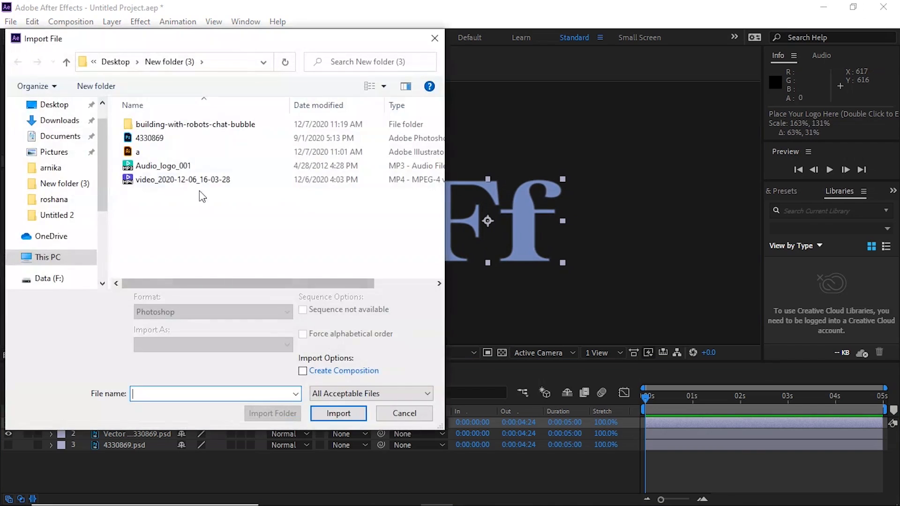
pyautogui.doubleClick(188, 138)
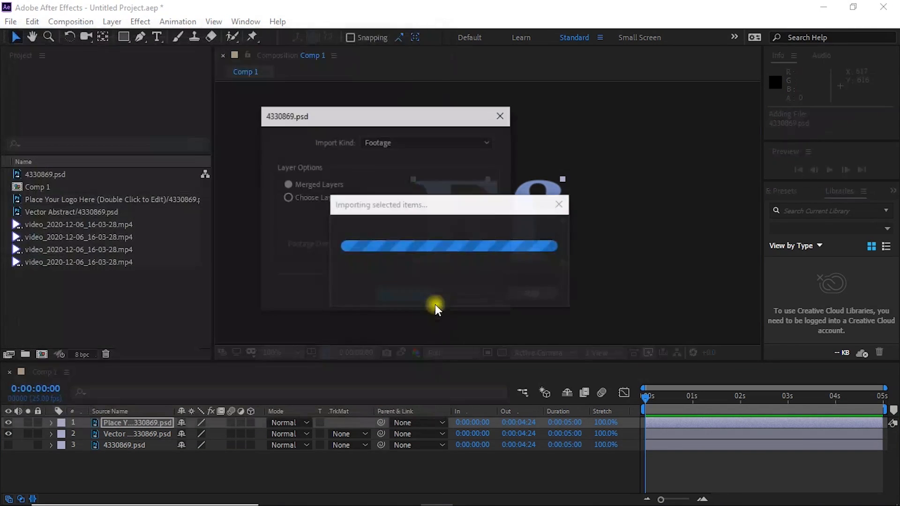
pyautogui.click(325, 197)
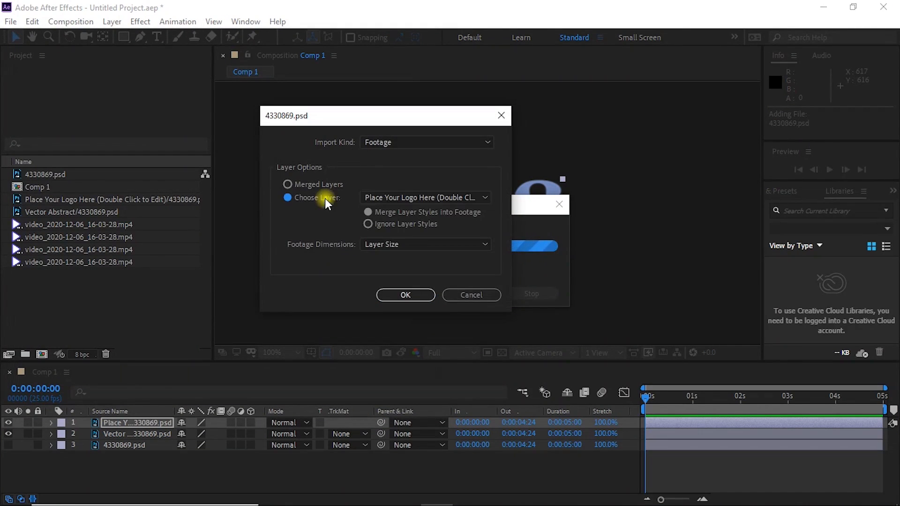
pyautogui.click(389, 245)
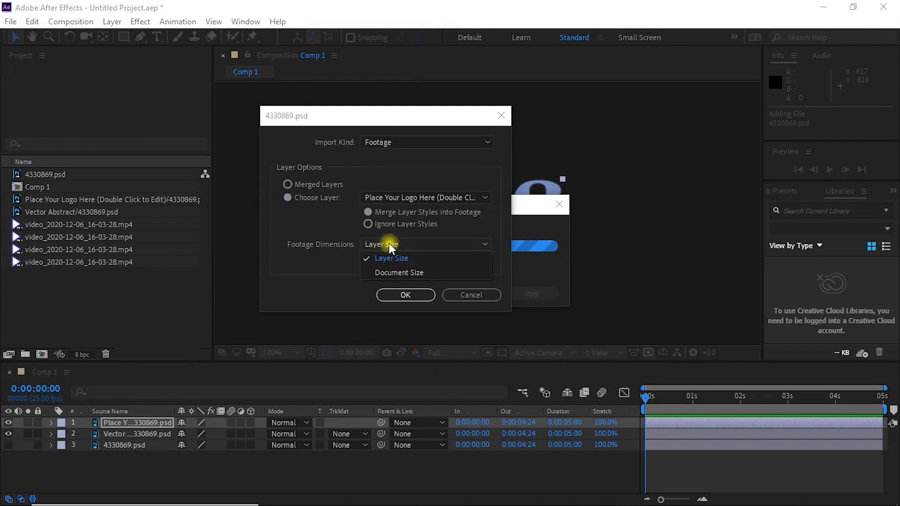
pyautogui.click(393, 274)
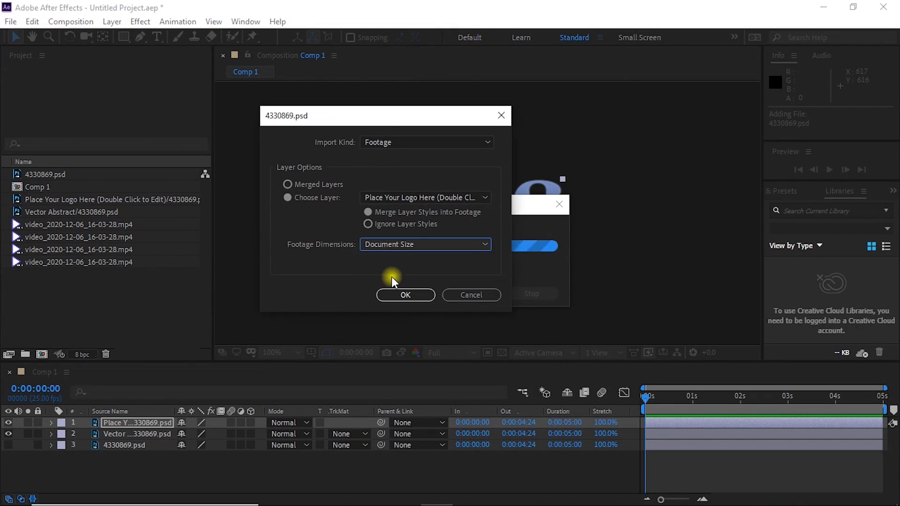
pyautogui.click(409, 296)
# - Add the document-size logo to the top of Comp 1's timeline and hide the layer-size logo layer
pyautogui.moveTo(47, 209); pyautogui.dragTo(141, 428)
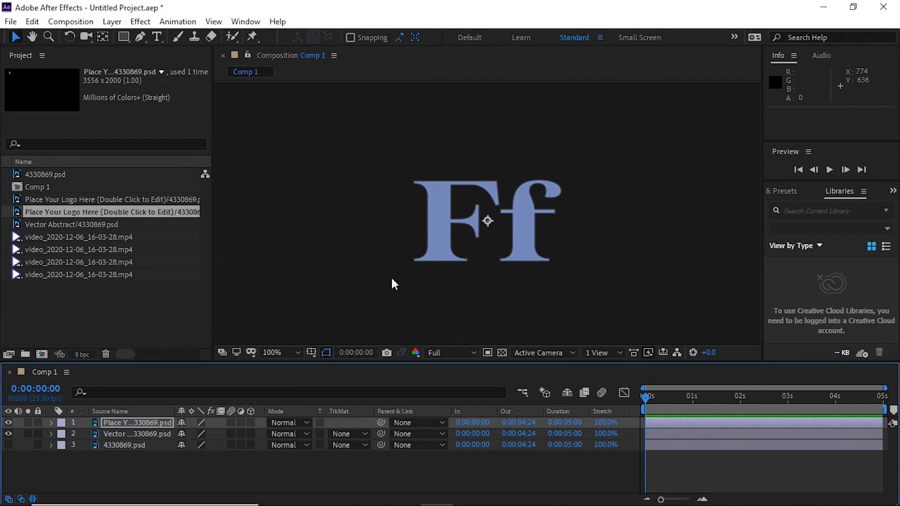
pyautogui.scroll(-2, 443, 254)
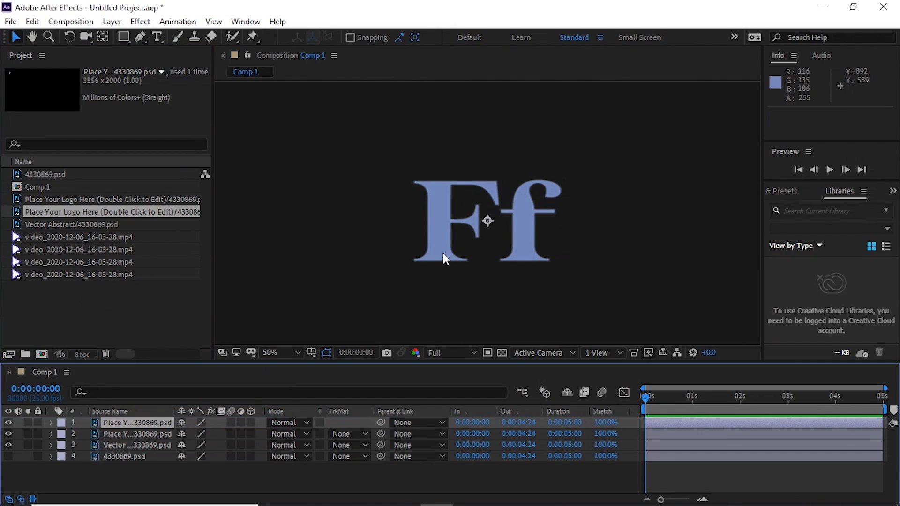
pyautogui.click(8, 434)
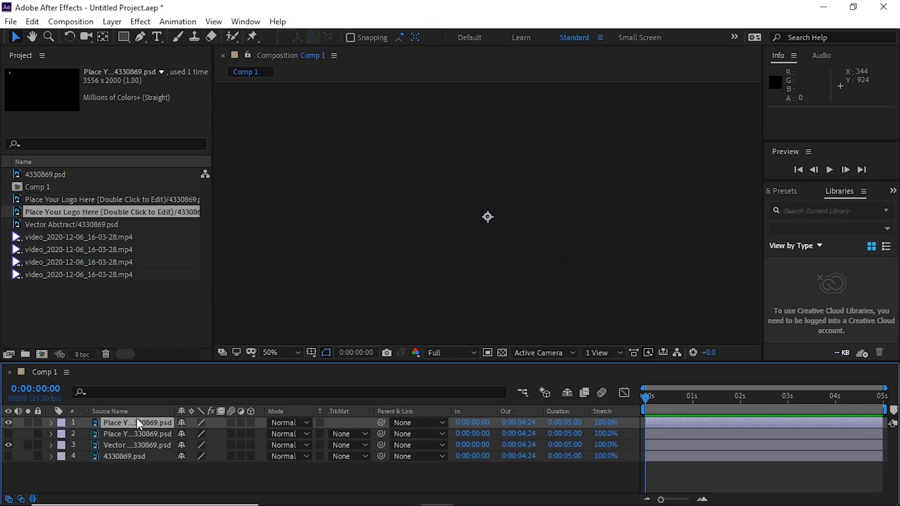
# - Solo the document-size logo layer and move it to about position 1920, 1180
pyautogui.click(28, 422)
pyautogui.scroll(-6, 486, 217)
pyautogui.moveTo(487, 218); pyautogui.dragTo(527, 240)
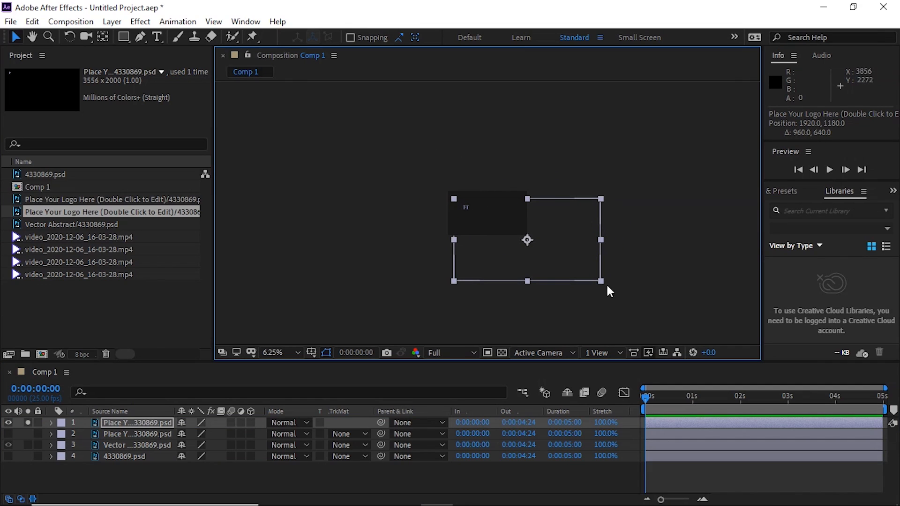
# - Move the soloed document-size logo to about position 1752, 972, and display it together with the layer-size logo, without solo
pyautogui.press('.')
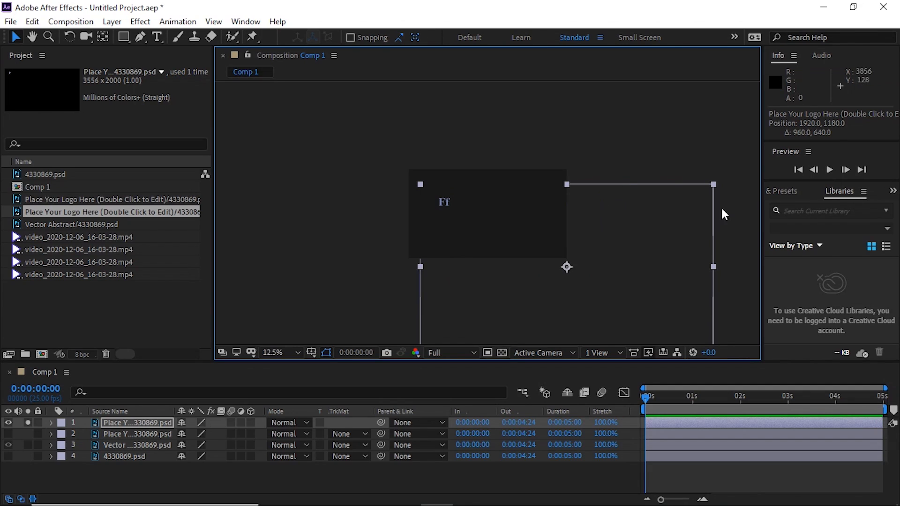
pyautogui.moveTo(520, 223); pyautogui.dragTo(506, 206)
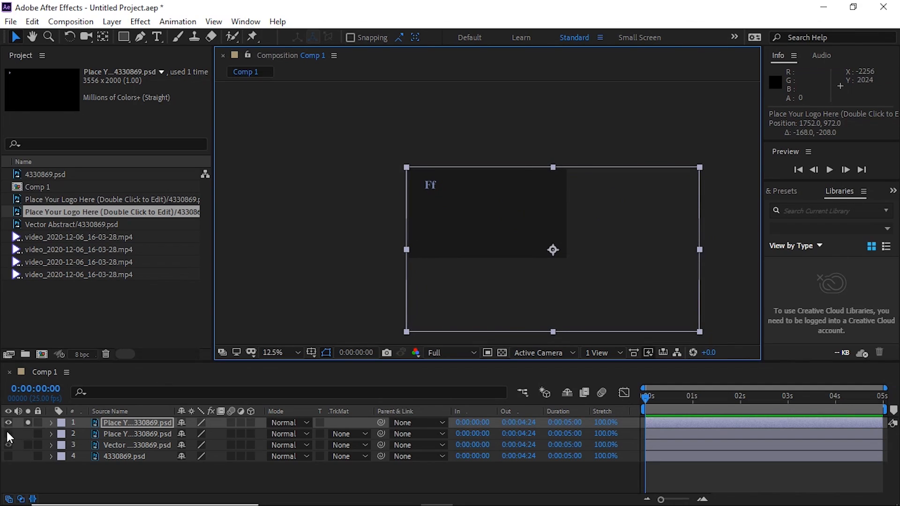
pyautogui.moveTo(8, 434); pyautogui.dragTo(15, 446)
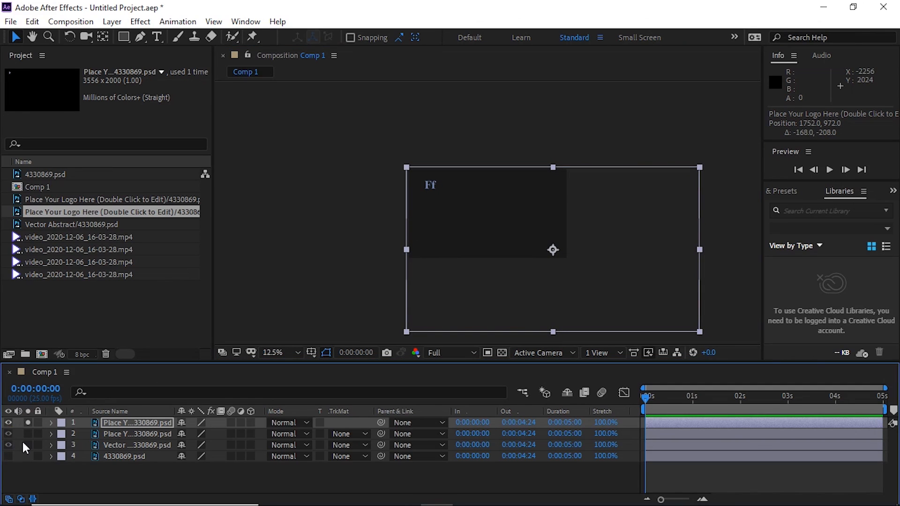
pyautogui.click(28, 423)
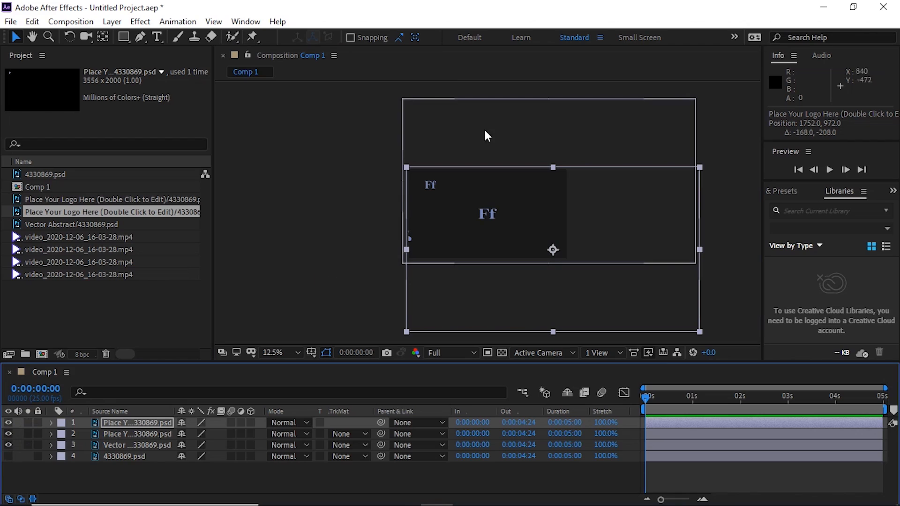
# - Select the two logo layers in turn to compare their bounds, and move the document-size logo to about position 1604, 864
pyautogui.click(406, 200)
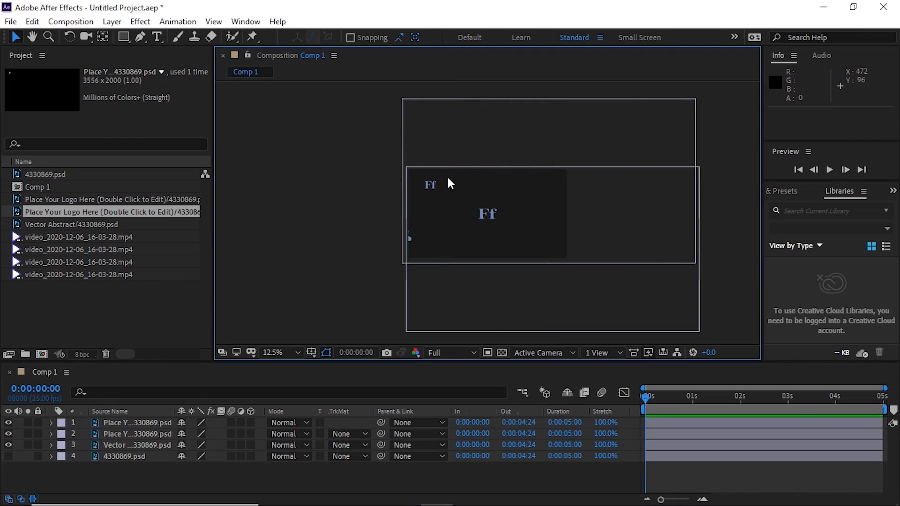
pyautogui.click(496, 218)
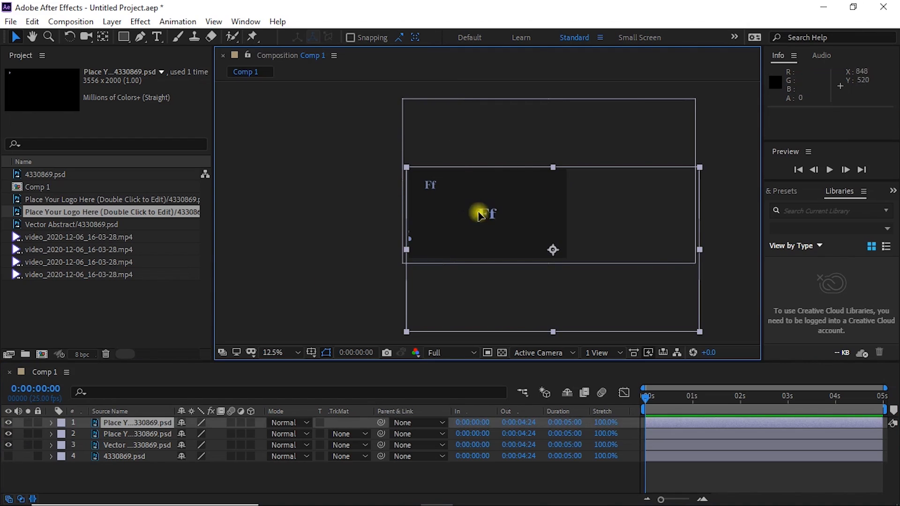
pyautogui.click(147, 432)
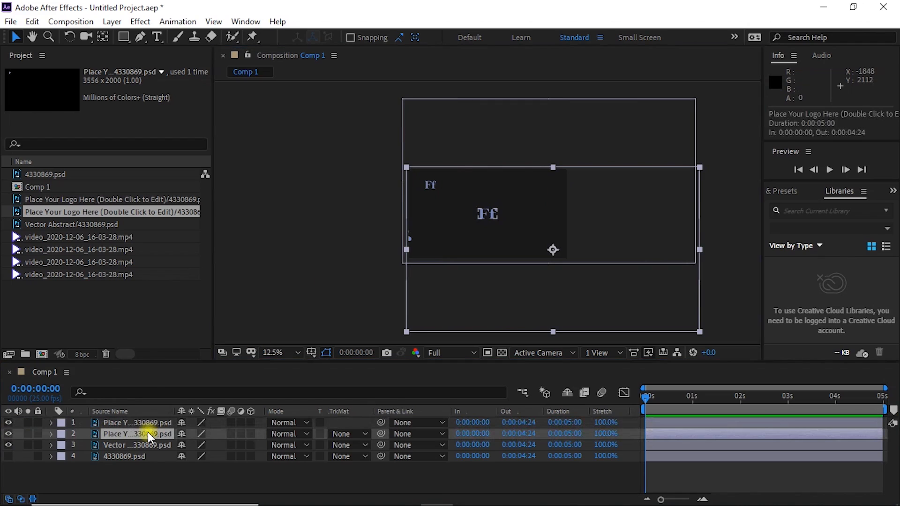
pyautogui.scroll(2, 471, 211)
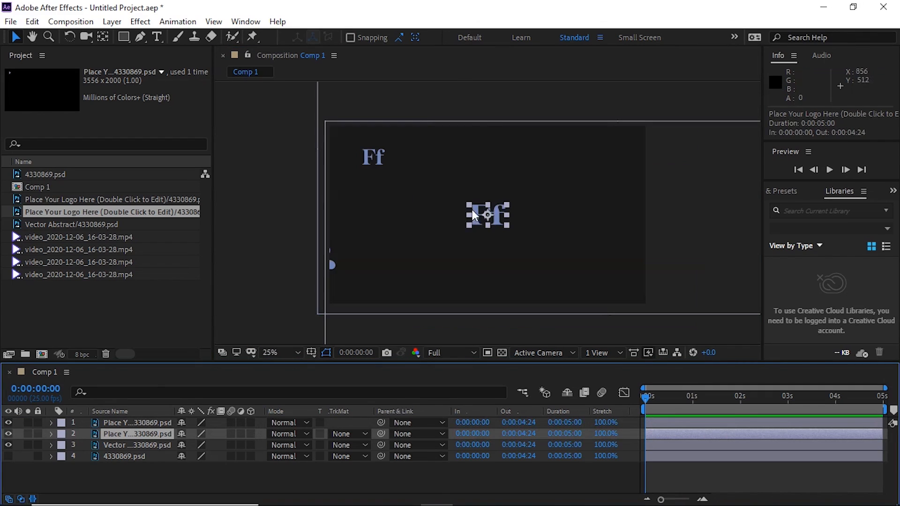
pyautogui.click(473, 122)
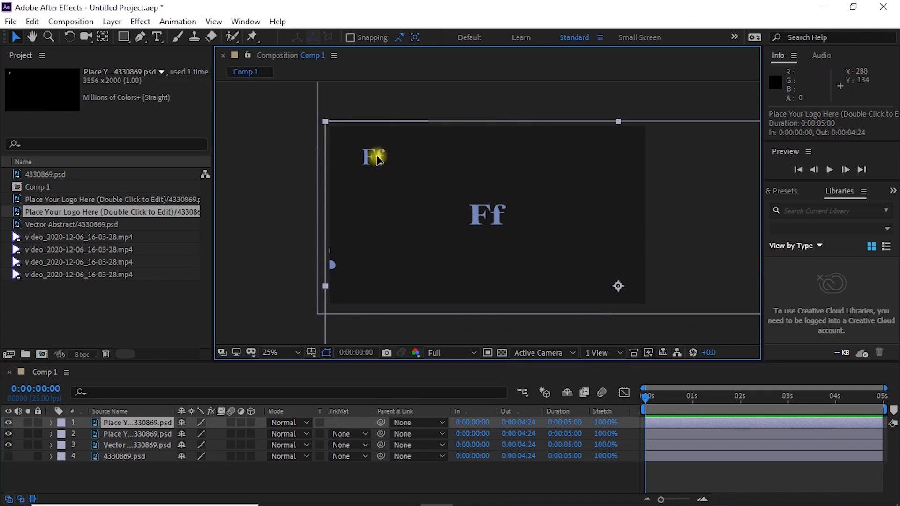
pyautogui.moveTo(423, 166); pyautogui.dragTo(398, 149)
pyautogui.press(',')
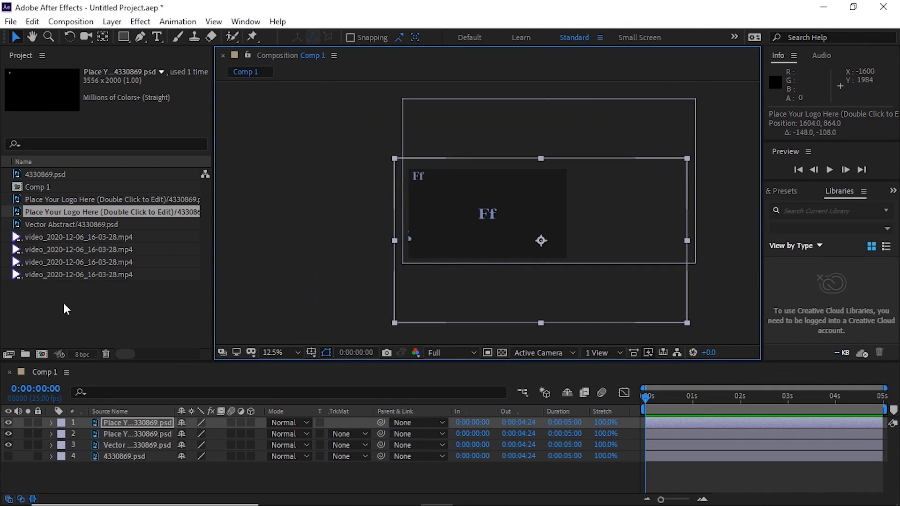
# - Import 4330869.psd with Import Kind set to Composition and Editable Layer Styles
pyautogui.doubleClick(64, 308)
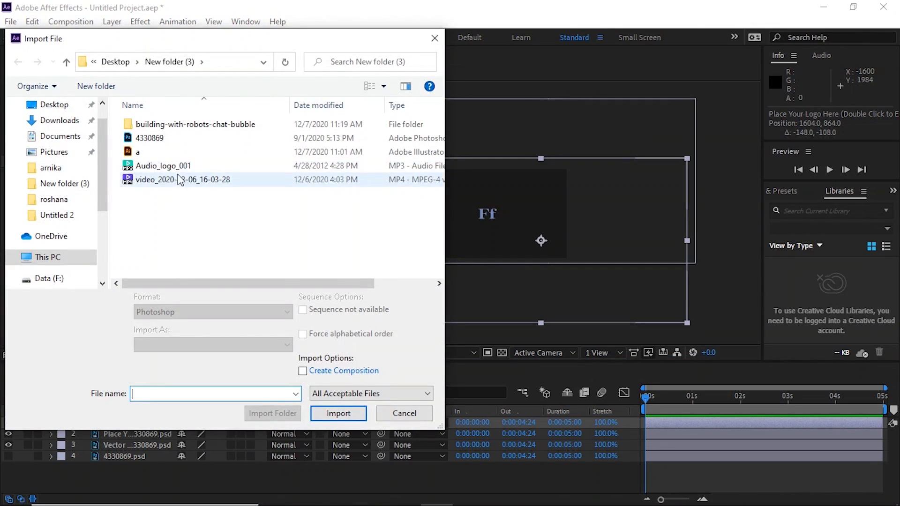
pyautogui.doubleClick(155, 138)
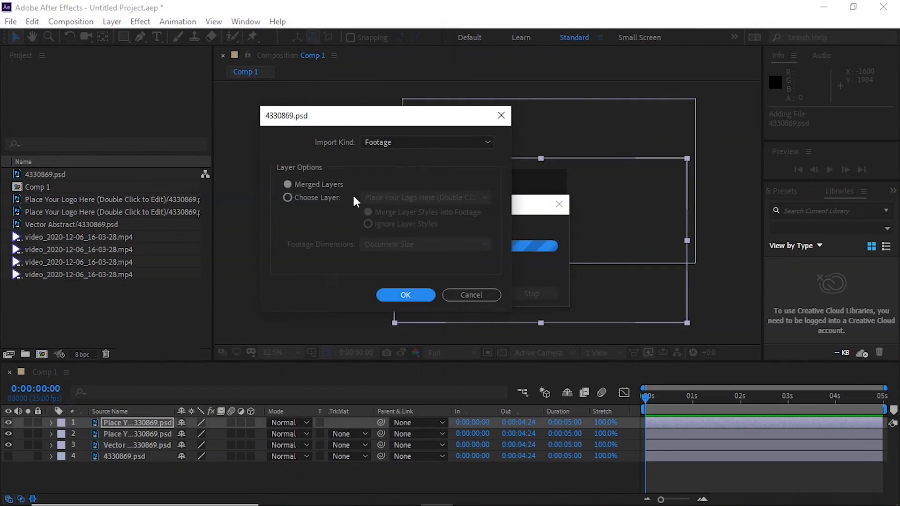
pyautogui.click(328, 197)
pyautogui.click(403, 244)
pyautogui.click(417, 260)
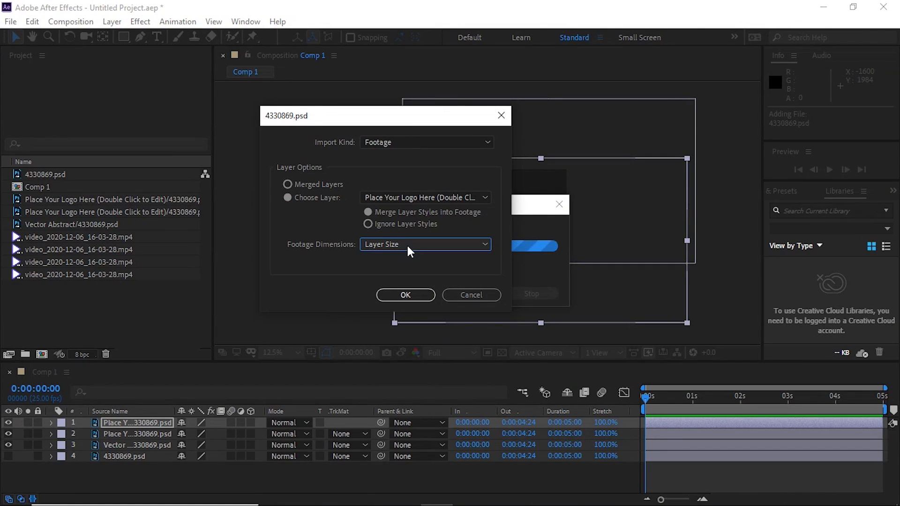
pyautogui.click(420, 143)
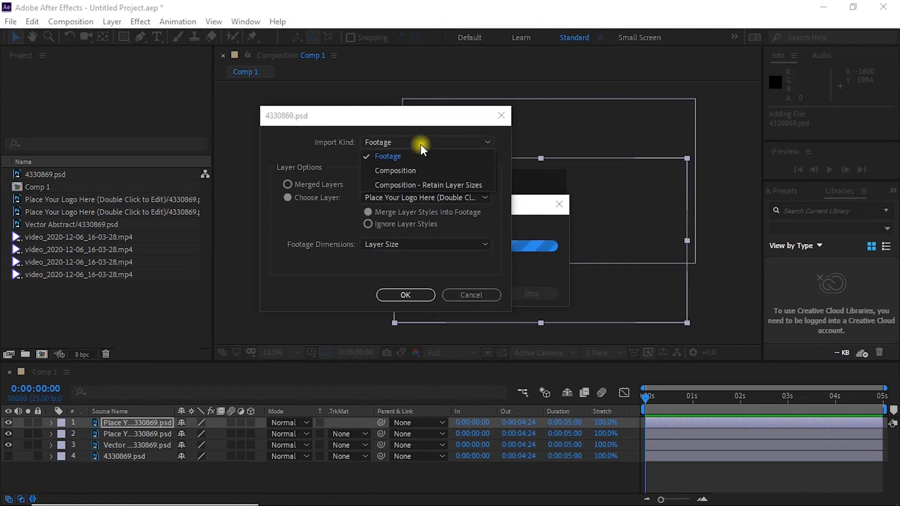
pyautogui.click(421, 178)
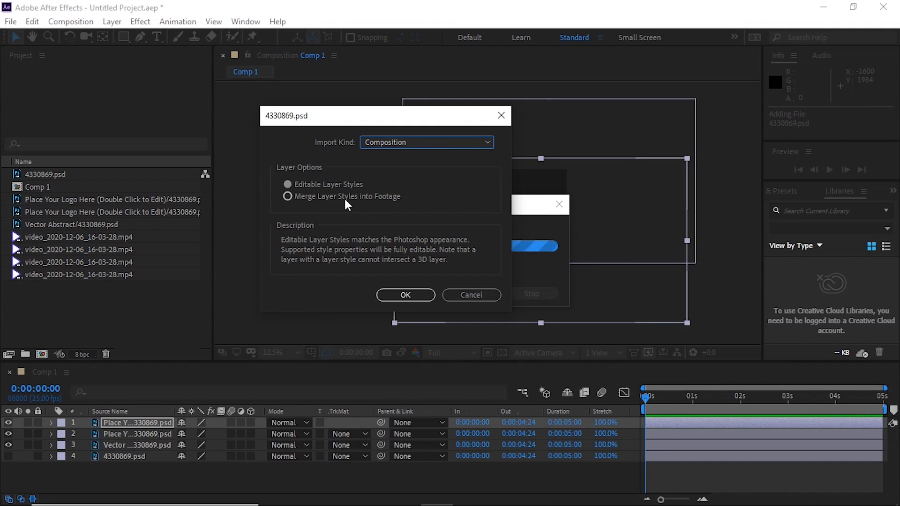
pyautogui.click(407, 295)
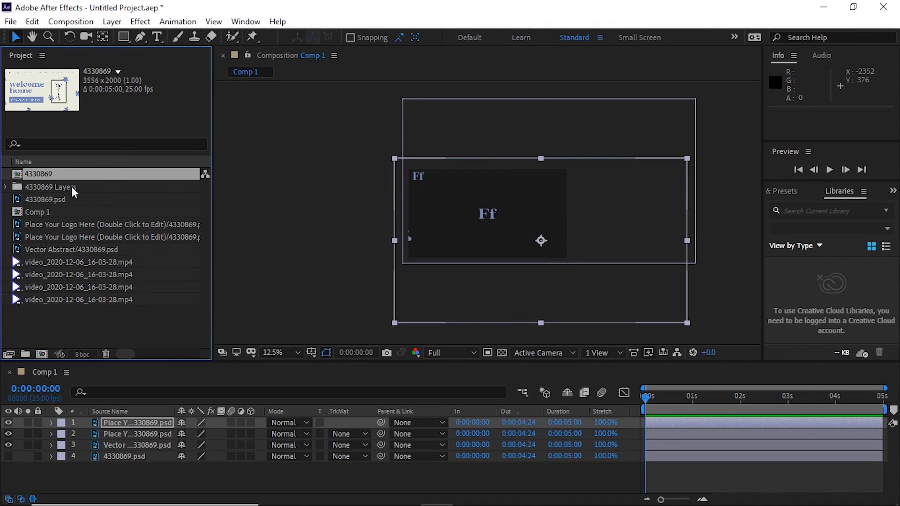
# - Inspect the contents of the 4330869 Layers folder and open the 4330869 composition
pyautogui.doubleClick(14, 190)
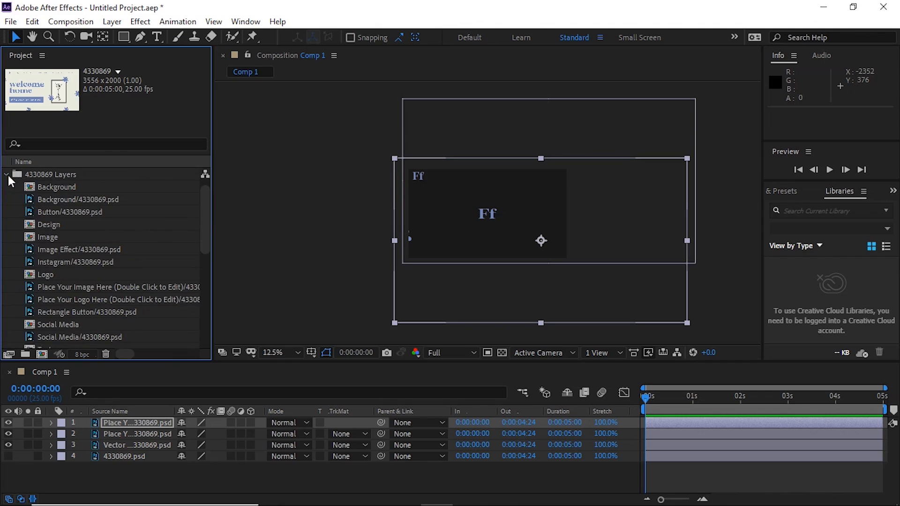
pyautogui.click(7, 175)
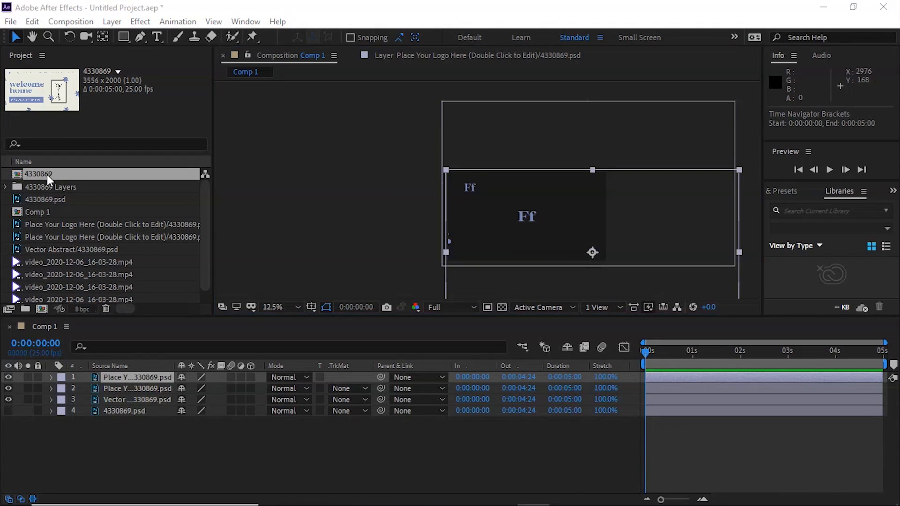
pyautogui.doubleClick(47, 175)
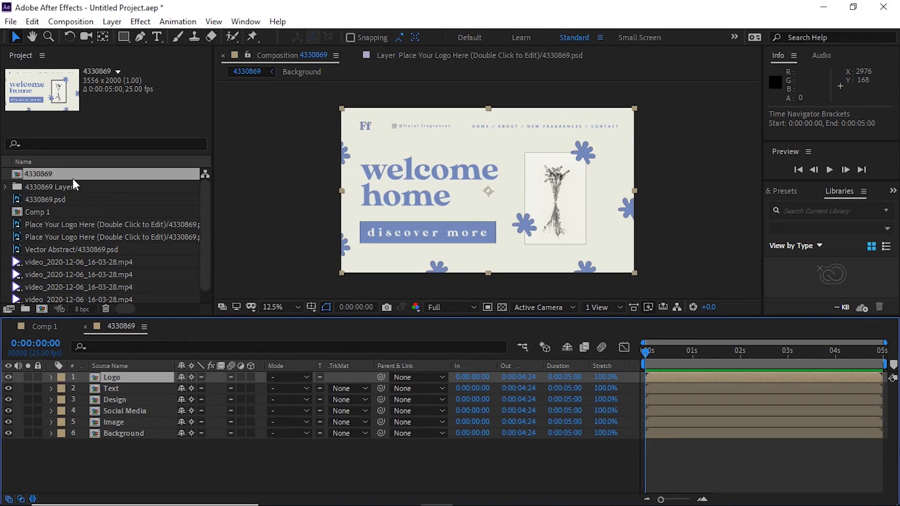
# - Copy all six layers of the 4330869 composition and paste them into Comp 1
pyautogui.moveTo(163, 448); pyautogui.dragTo(95, 359)
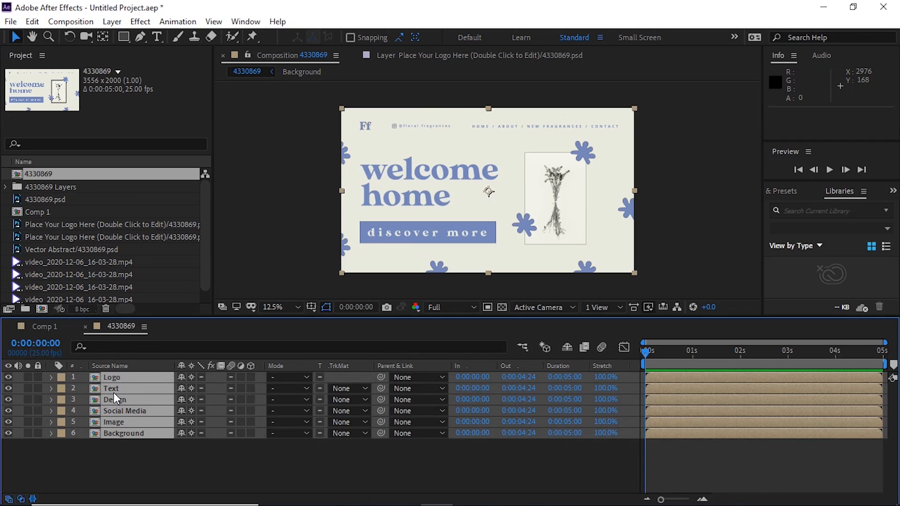
pyautogui.moveTo(179, 477); pyautogui.dragTo(93, 359)
pyautogui.hotkey('ctrl', 'c')
pyautogui.click(45, 326)
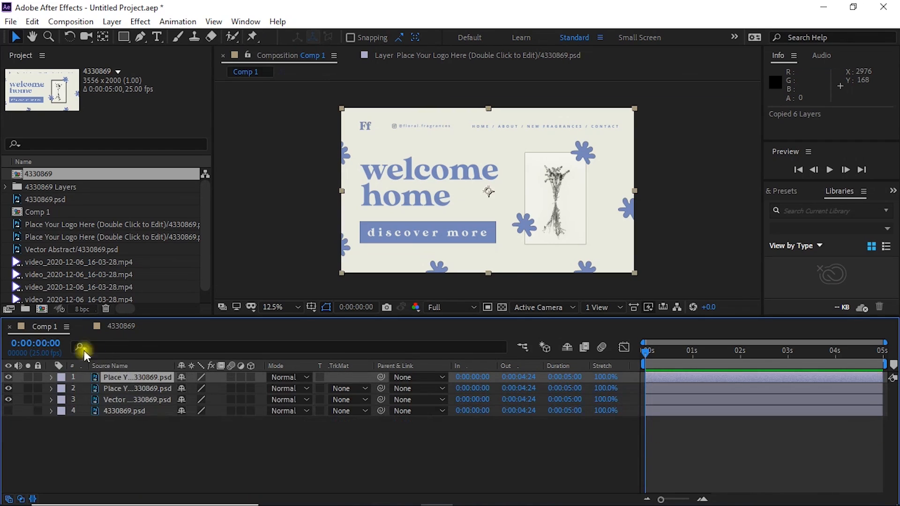
pyautogui.hotkey('ctrl', 'v')
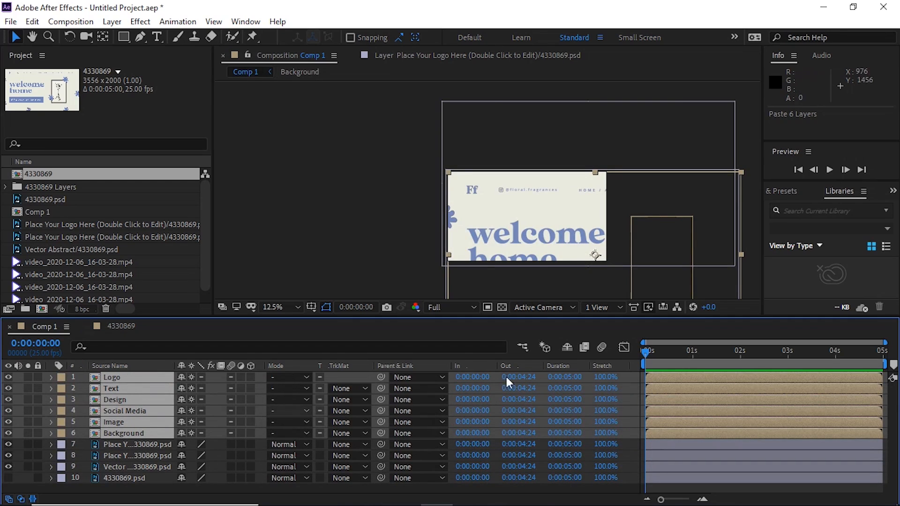
# - Scale the six pasted layers to 51% and move them together to about position 1106, 504, with their Scale properties collapsed
pyautogui.press(',')
pyautogui.press('s')
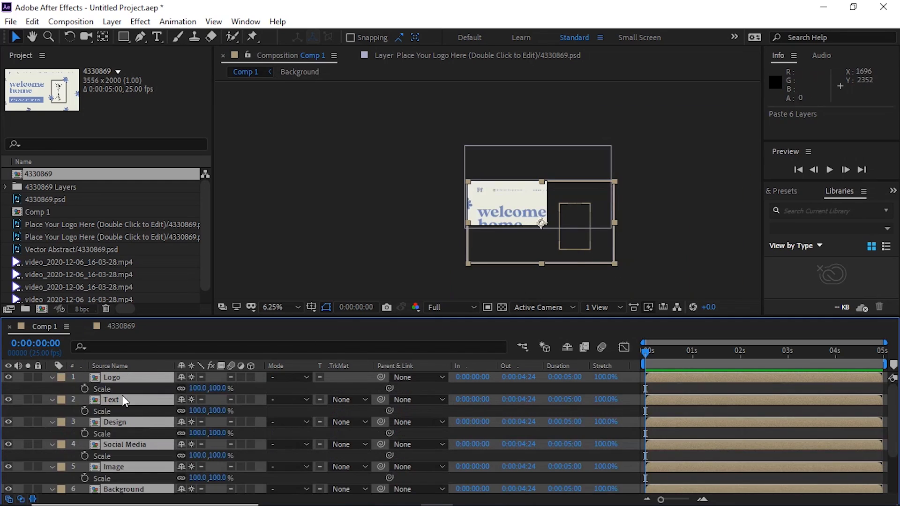
pyautogui.moveTo(197, 389); pyautogui.dragTo(168, 388)
pyautogui.moveTo(534, 220); pyautogui.dragTo(511, 199)
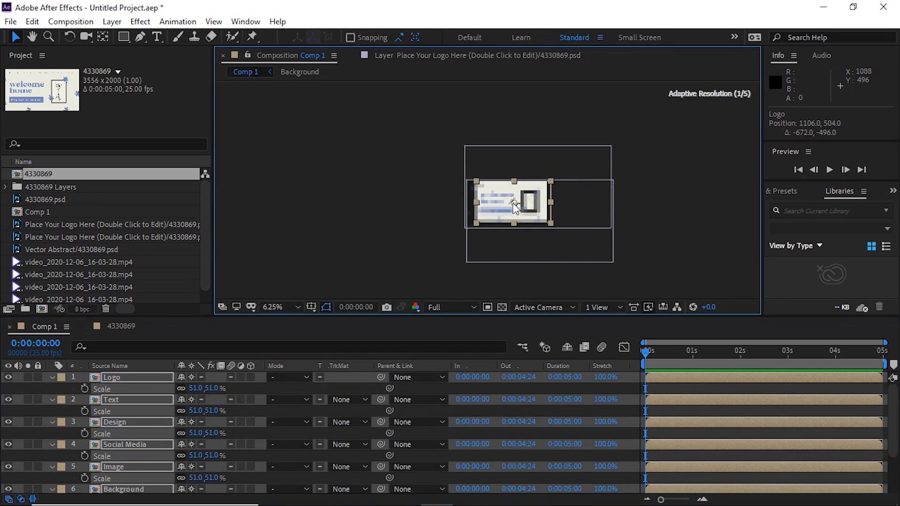
pyautogui.press('.')
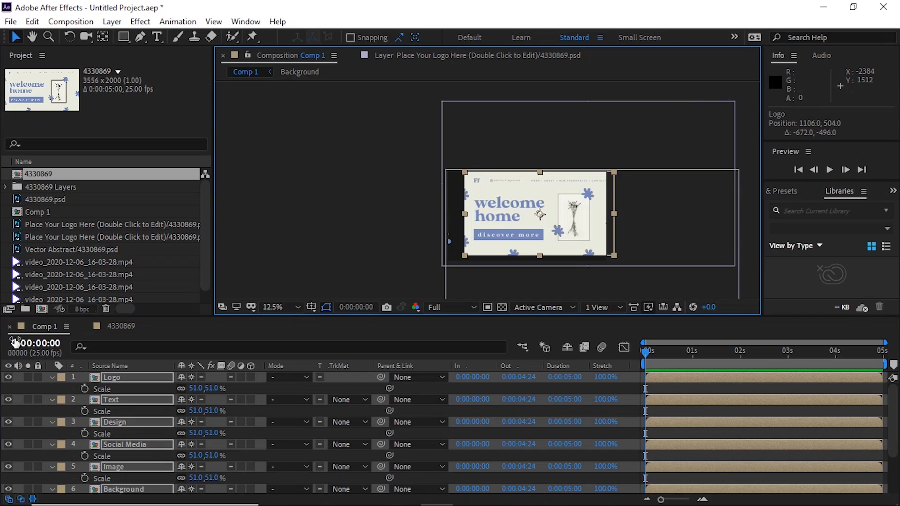
pyautogui.click(53, 377)
pyautogui.scroll(1, 516, 218)
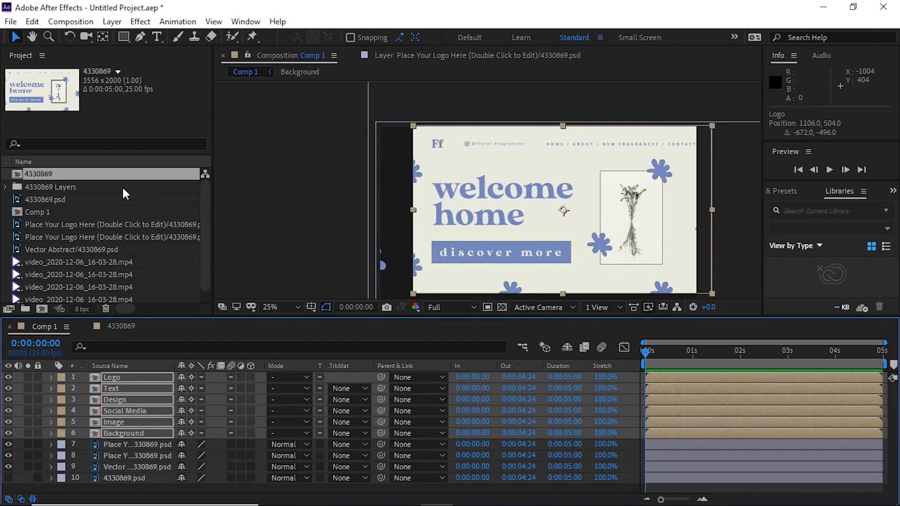
# - Add the project items from Background in the 4330869 Layers folder through 4330869.psd to the top of Comp 1's timeline
pyautogui.click(5, 187)
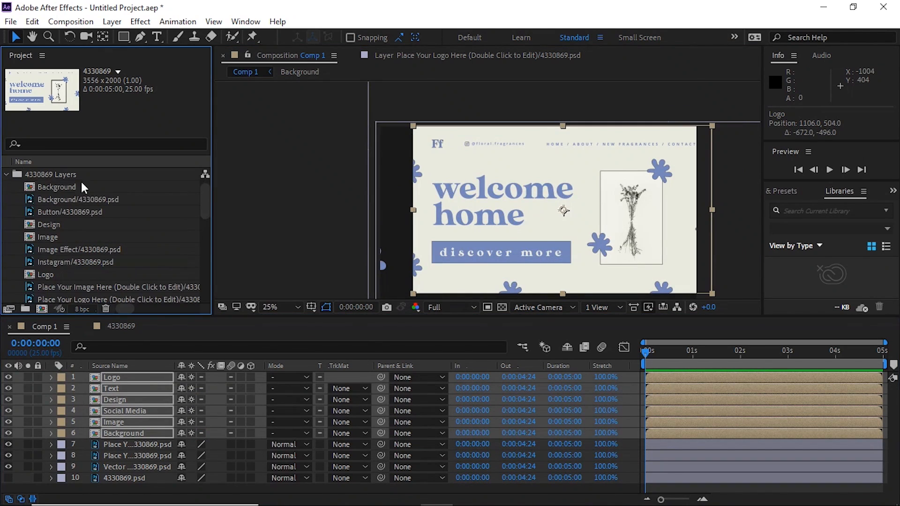
pyautogui.click(47, 192)
pyautogui.scroll(-6, 75, 237)
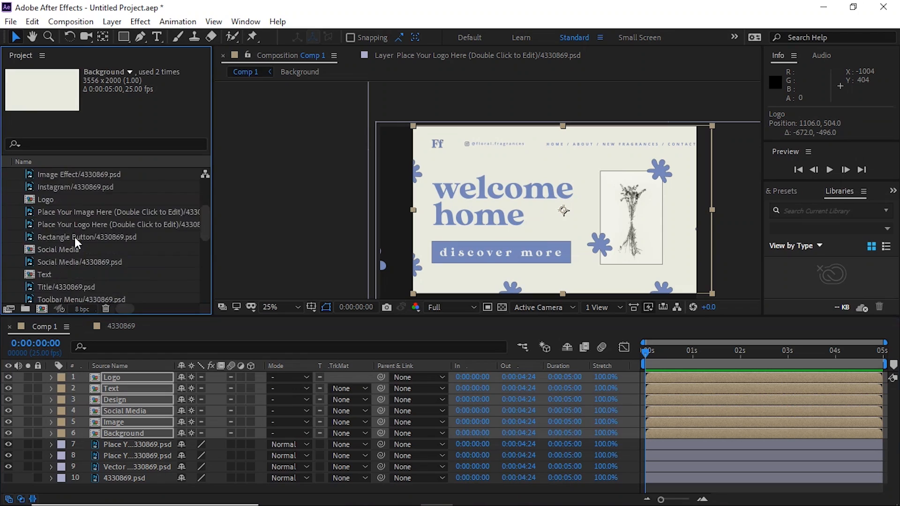
pyautogui.keyDown('shift'); pyautogui.click(63, 249); pyautogui.keyUp('shift')
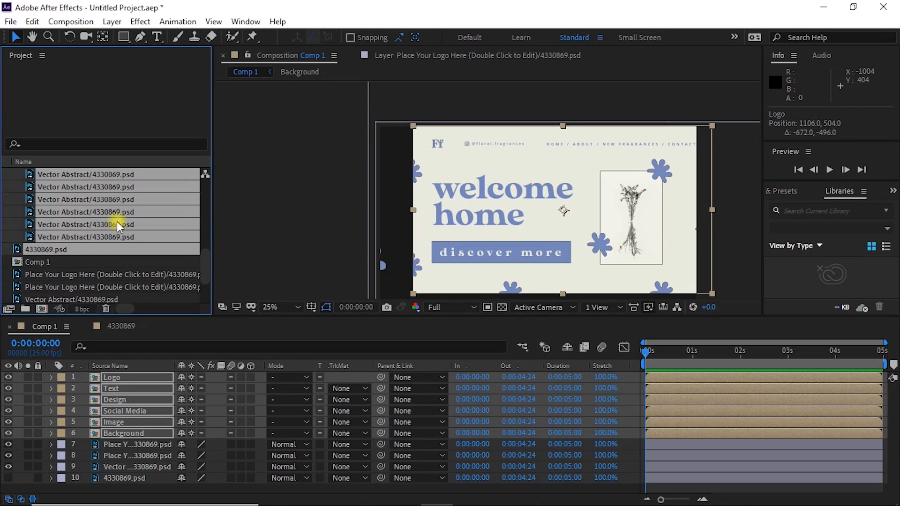
pyautogui.moveTo(81, 232); pyautogui.dragTo(119, 377)
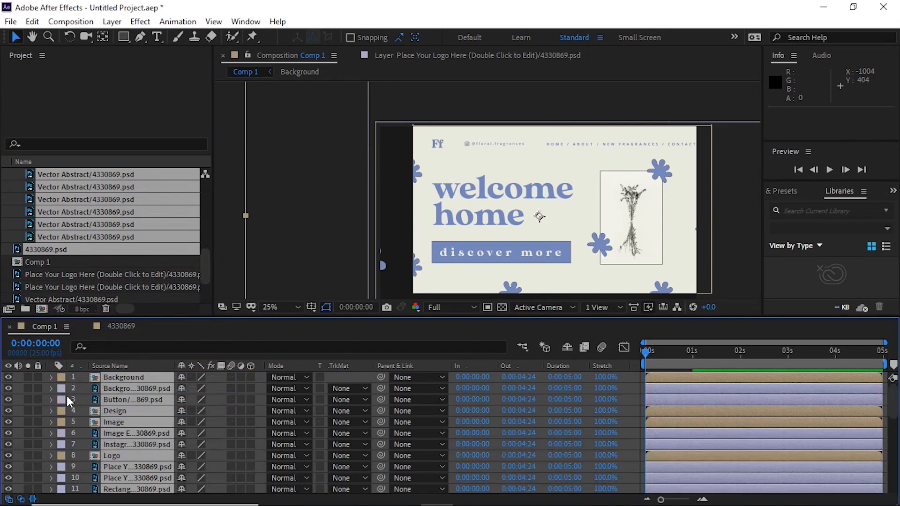
# - Solo the newly added layers and scale them down together until their bounds are slightly larger than the Comp 1 frame
pyautogui.click(28, 377)
pyautogui.press(',')
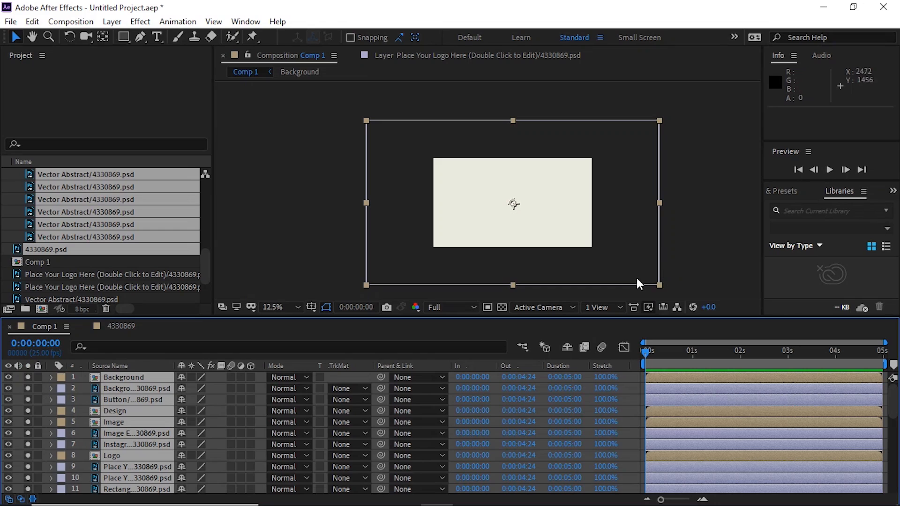
pyautogui.press('s')
pyautogui.moveTo(193, 388); pyautogui.dragTo(169, 385)
pyautogui.press('s')
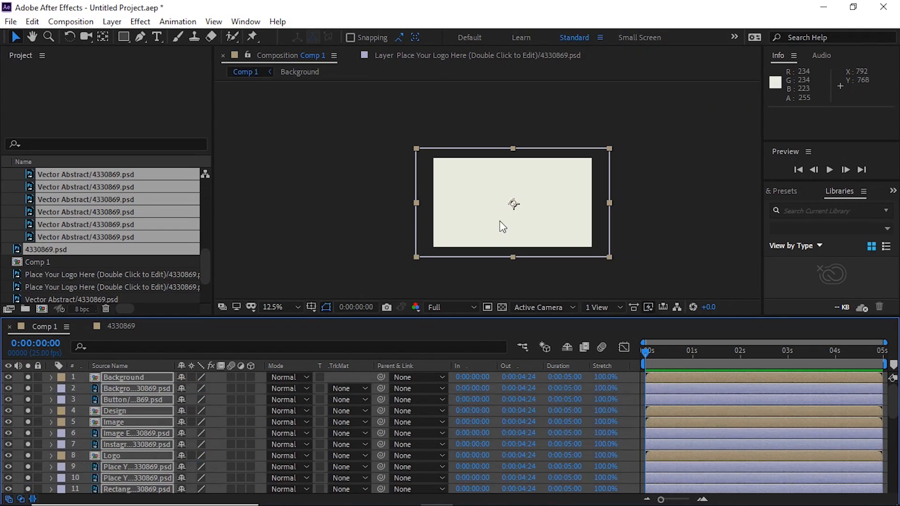
# - Move the covering layers aside one at a time, with Background/4330869.psd at about position -1720, 772 and Image at about -260, 200
pyautogui.click(672, 213)
pyautogui.moveTo(544, 202); pyautogui.dragTo(413, 244)
pyautogui.moveTo(519, 211); pyautogui.dragTo(295, 227)
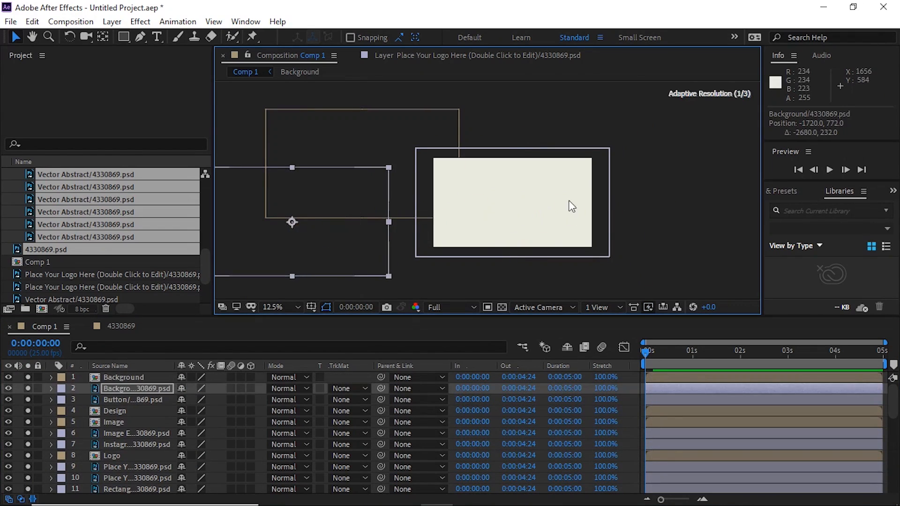
pyautogui.moveTo(569, 201); pyautogui.dragTo(346, 285)
pyautogui.scroll(1, 525, 202)
pyautogui.moveTo(589, 203); pyautogui.dragTo(420, 184)
pyautogui.moveTo(638, 214); pyautogui.dragTo(400, 207)
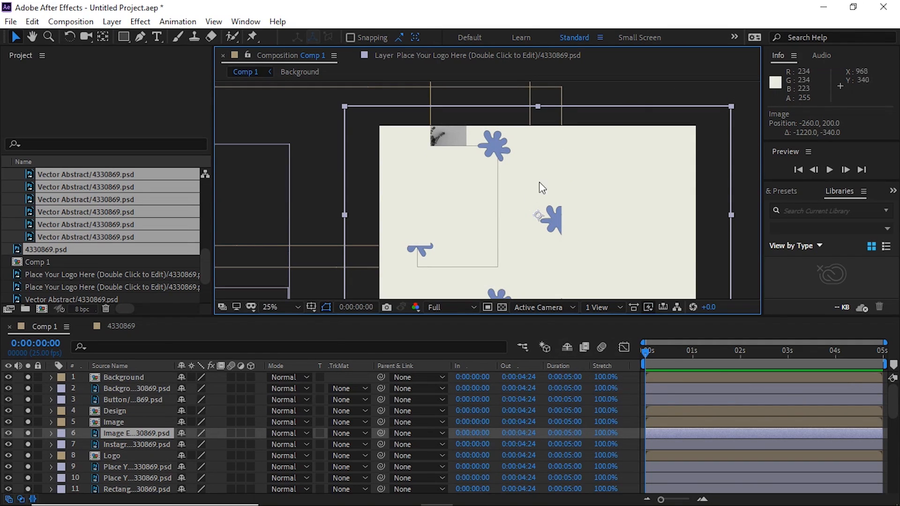
pyautogui.hotkey('ctrl', 'z')
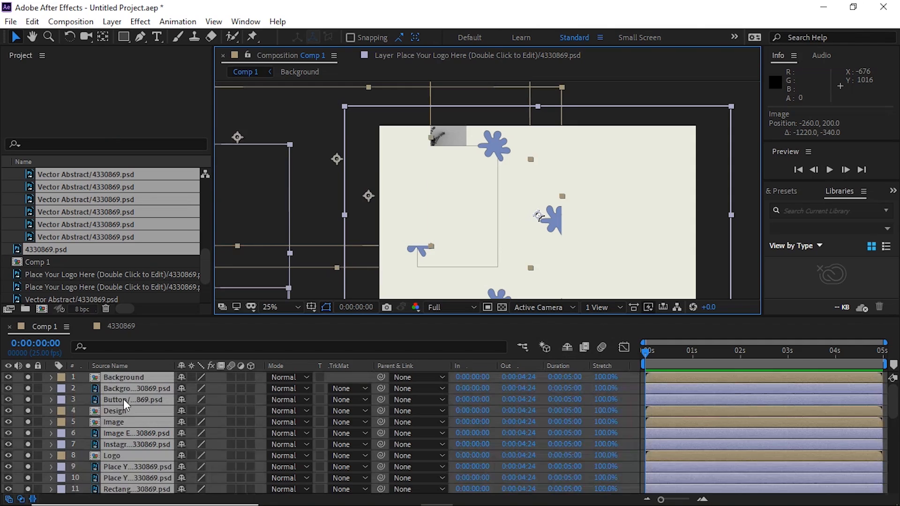
# - Undo the recent changes in Comp 1 back through adding the project items and repositioning the six pasted layers
pyautogui.press('z')
pyautogui.hotkey('ctrl', 'z')
pyautogui.hotkey('ctrl', 'z')
pyautogui.hotkey('ctrl', 'Up')
pyautogui.hotkey('ctrl', 'Up')
pyautogui.hotkey('ctrl', 'Up')
pyautogui.hotkey('ctrl', 'Up')
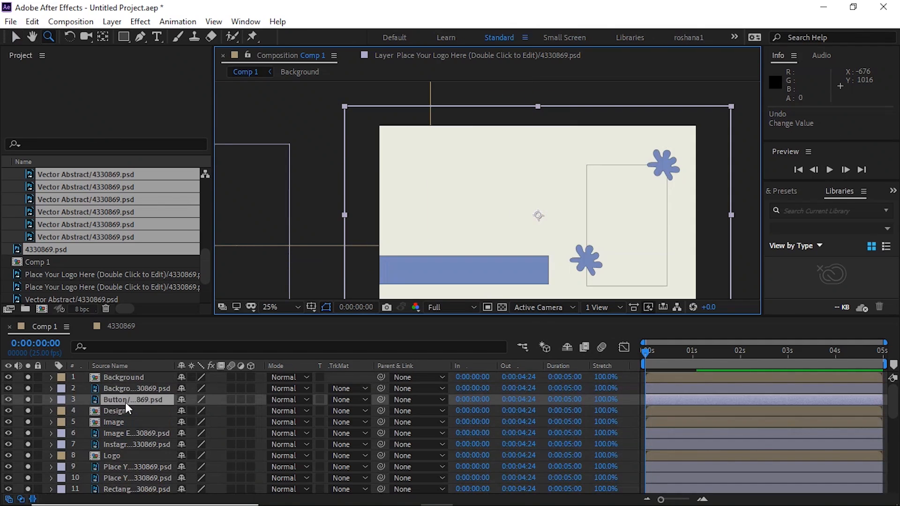
pyautogui.hotkey('ctrl', 'z')
pyautogui.hotkey('ctrl', 'z')
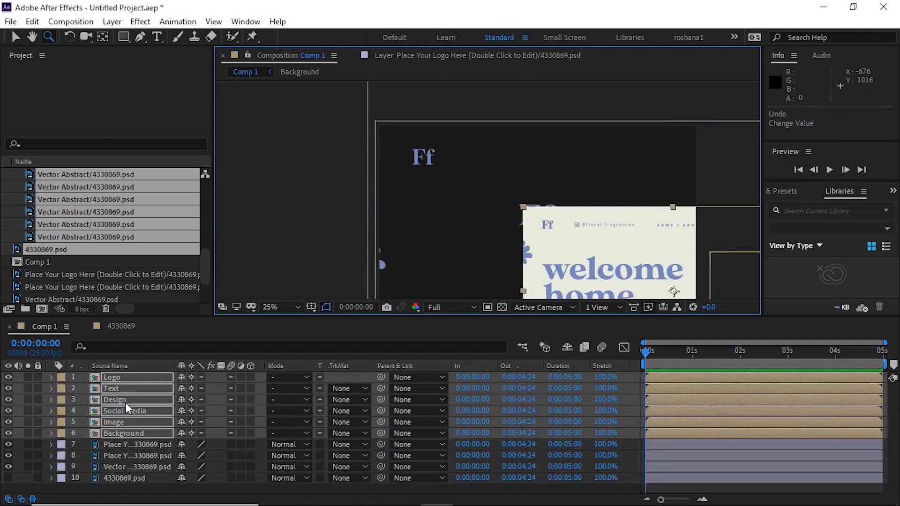
# - Move the six pasted layers together in Comp 1 to about position 922, 544
pyautogui.moveTo(579, 260); pyautogui.dragTo(474, 209)
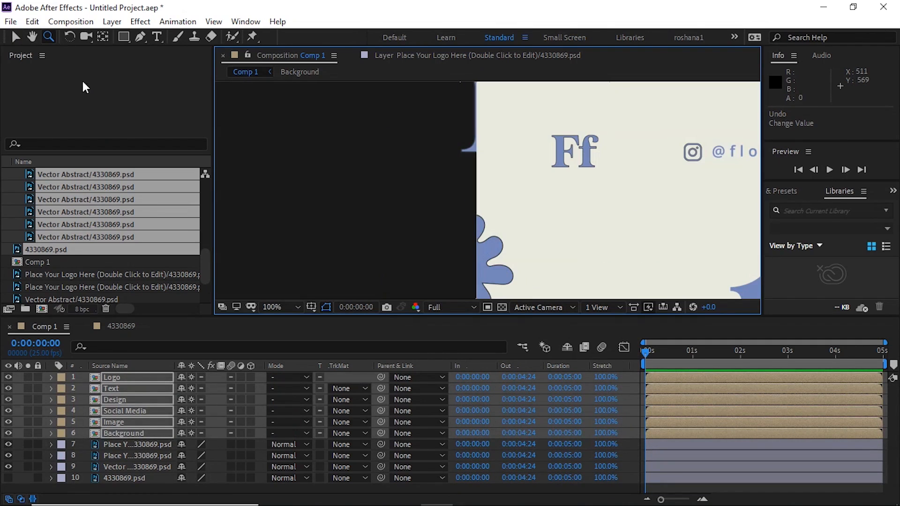
pyautogui.click(17, 37)
pyautogui.scroll(-3, 545, 227)
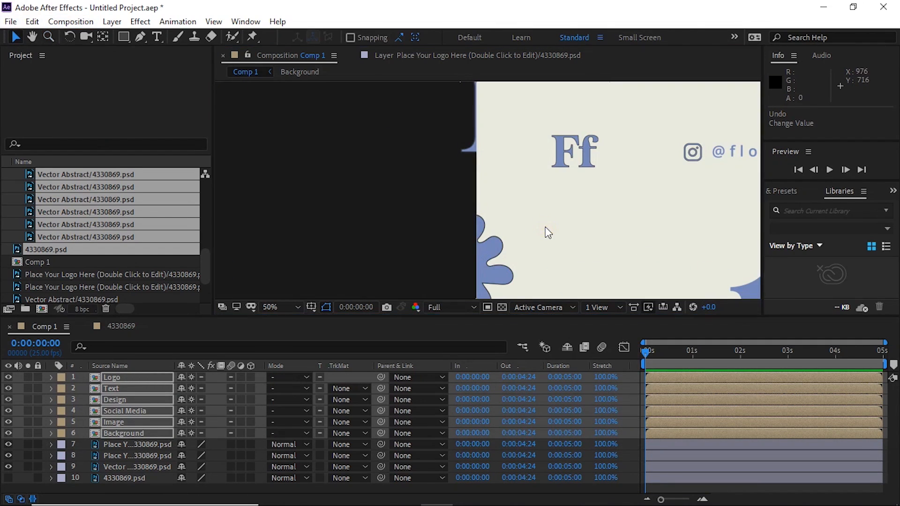
pyautogui.moveTo(636, 223); pyautogui.dragTo(497, 146)
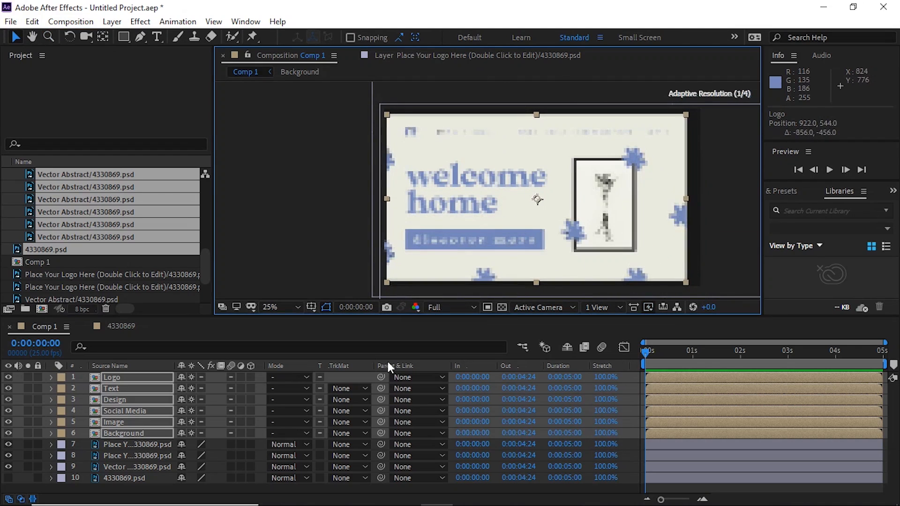
# - Move only the Image layer slightly within the design, to about position 898, 532
pyautogui.click(127, 435)
pyautogui.click(123, 423)
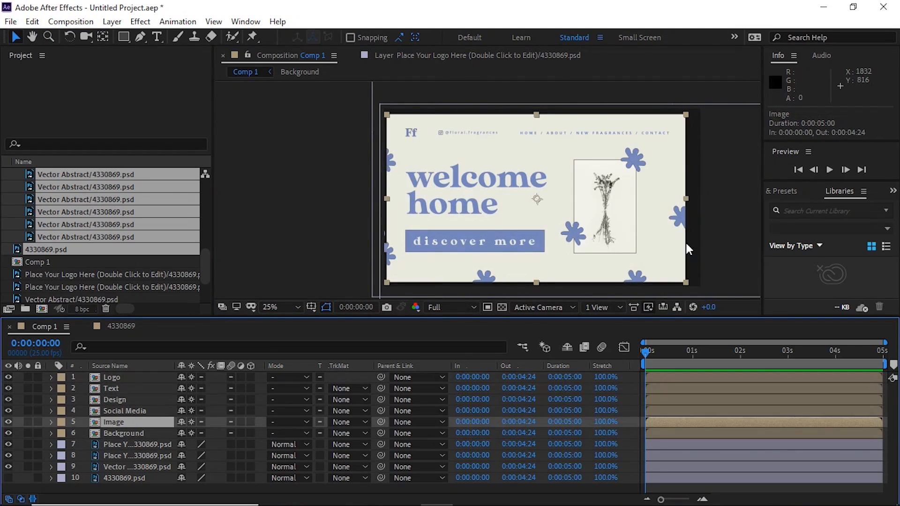
pyautogui.moveTo(590, 200)
pyautogui.mouseDown()
pyautogui.moveTo(551, 206)
pyautogui.moveTo(570, 168)
pyautogui.moveTo(604, 192)
pyautogui.moveTo(583, 187)
pyautogui.moveTo(599, 199)
pyautogui.moveTo(569, 184)
pyautogui.moveTo(603, 171)
pyautogui.moveTo(594, 197)
pyautogui.moveTo(604, 212)
pyautogui.moveTo(606, 202)
pyautogui.mouseUp()
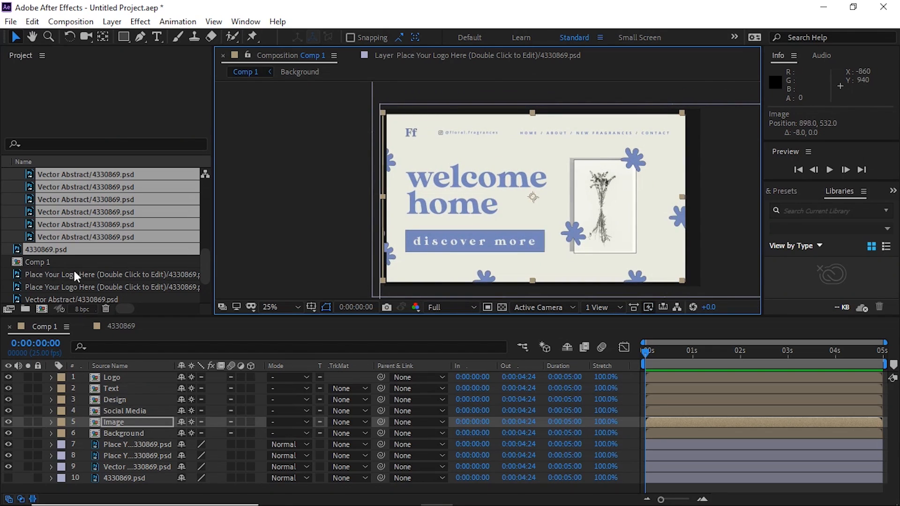
# - Delete the six layers from Logo through Background from Comp 1
pyautogui.click(128, 433)
pyautogui.keyDown('shift'); pyautogui.click(123, 381); pyautogui.keyUp('shift')
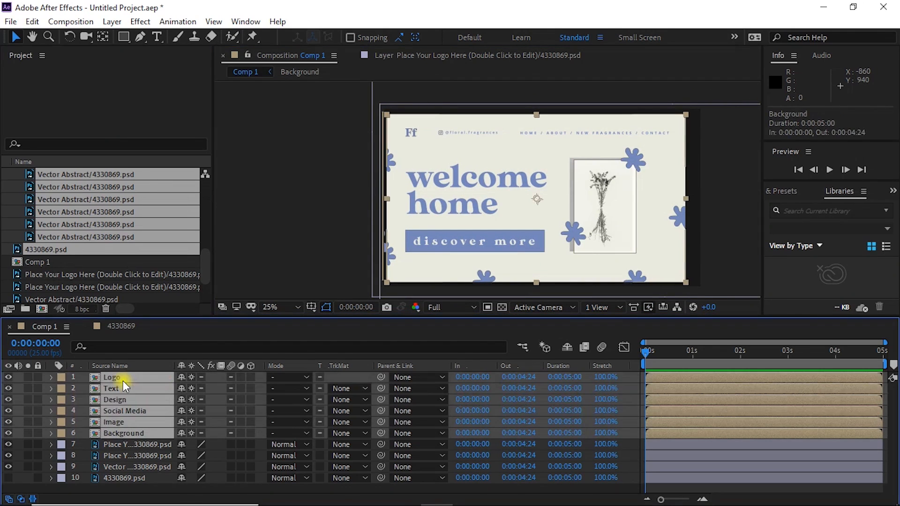
pyautogui.press('Delete')
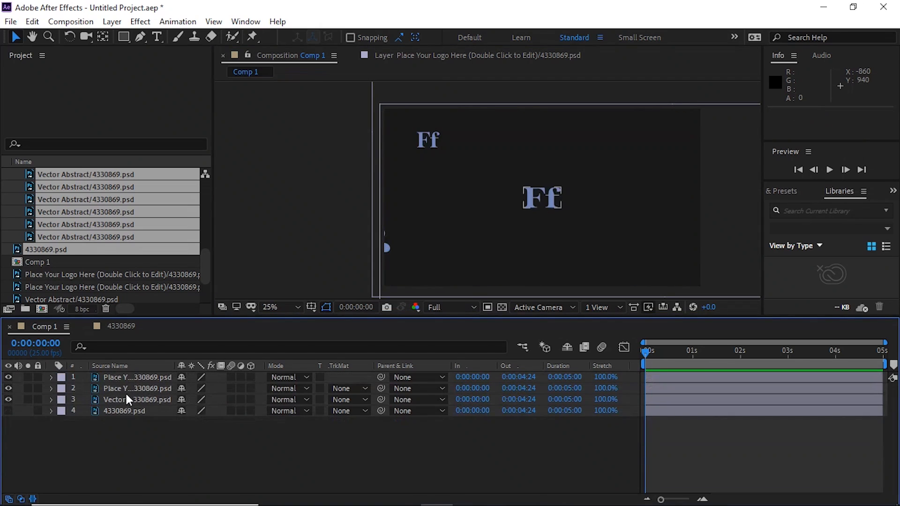
# - Collapse the 4330869 Layers folder and import 4330869.psd as Composition - Retain Layer Sizes with editable layer styles
pyautogui.scroll(3, 14, 178)
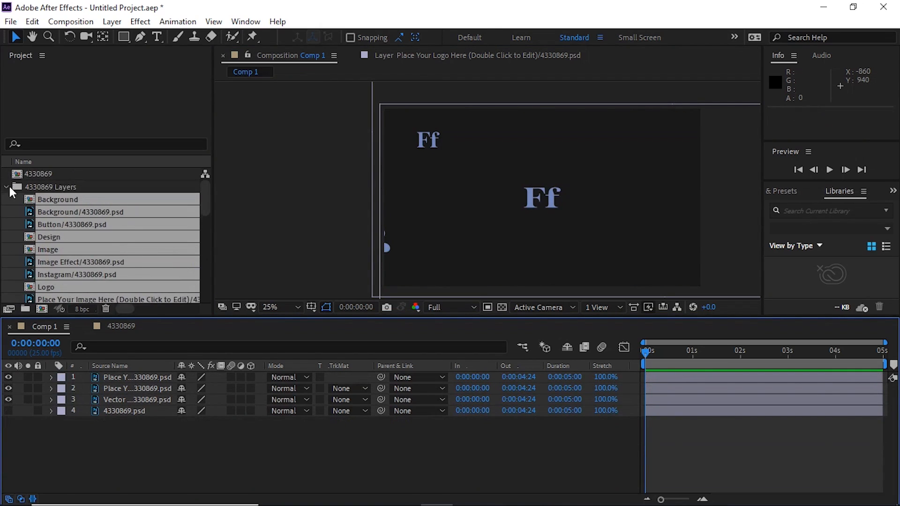
pyautogui.click(9, 183)
pyautogui.doubleClick(107, 297)
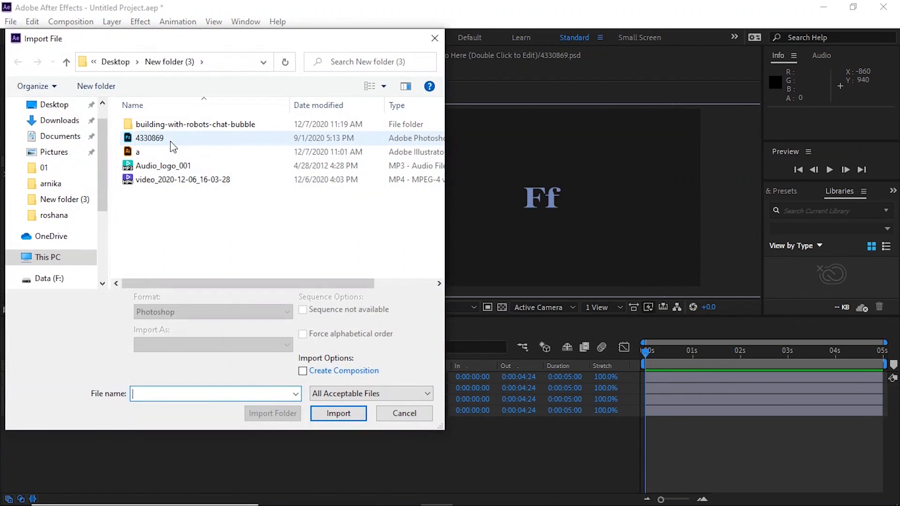
pyautogui.click(167, 138)
pyautogui.doubleClick(165, 136)
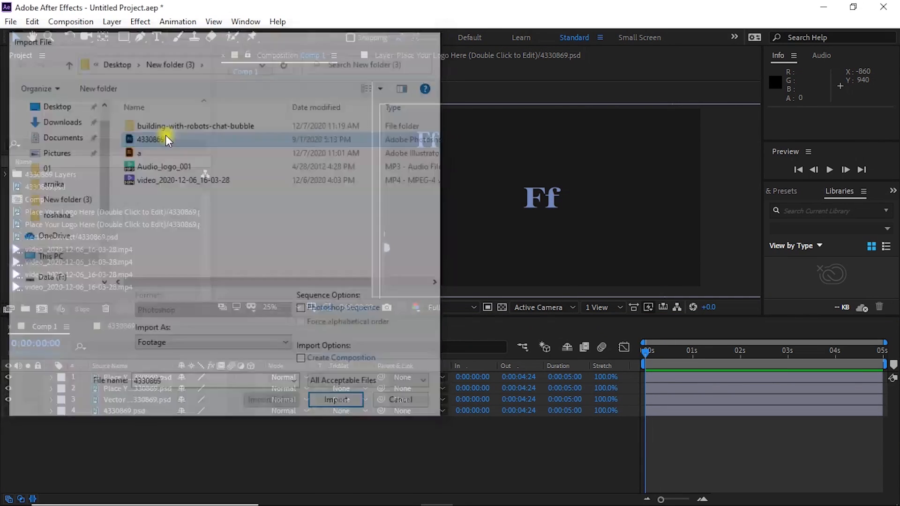
pyautogui.click(424, 141)
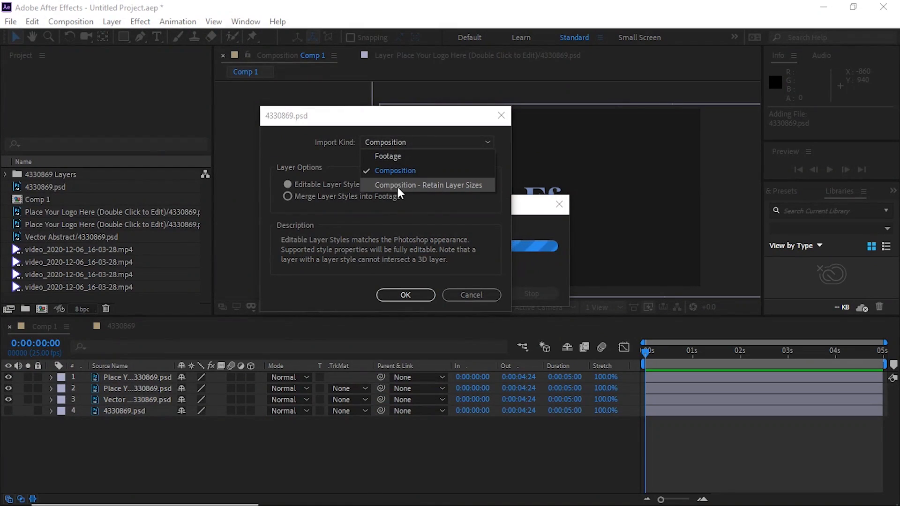
pyautogui.click(423, 186)
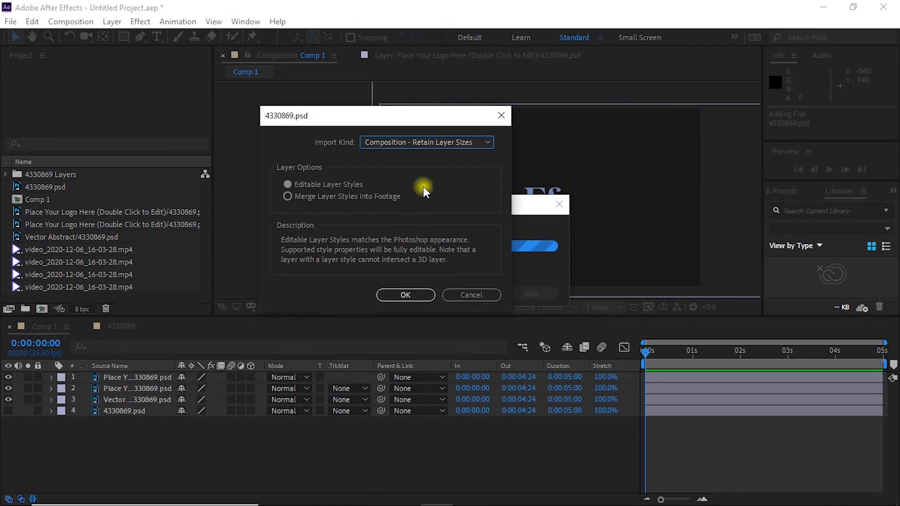
pyautogui.click(406, 295)
# - Open the 4330869 2 composition and move its Image layer to about position 1786, 976
pyautogui.doubleClick(49, 190)
pyautogui.click(127, 407)
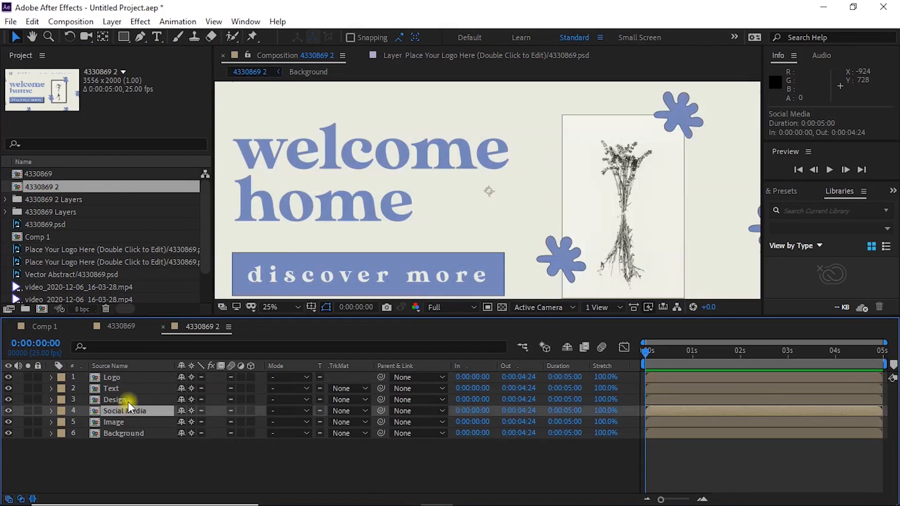
pyautogui.scroll(-1, 479, 224)
pyautogui.click(109, 423)
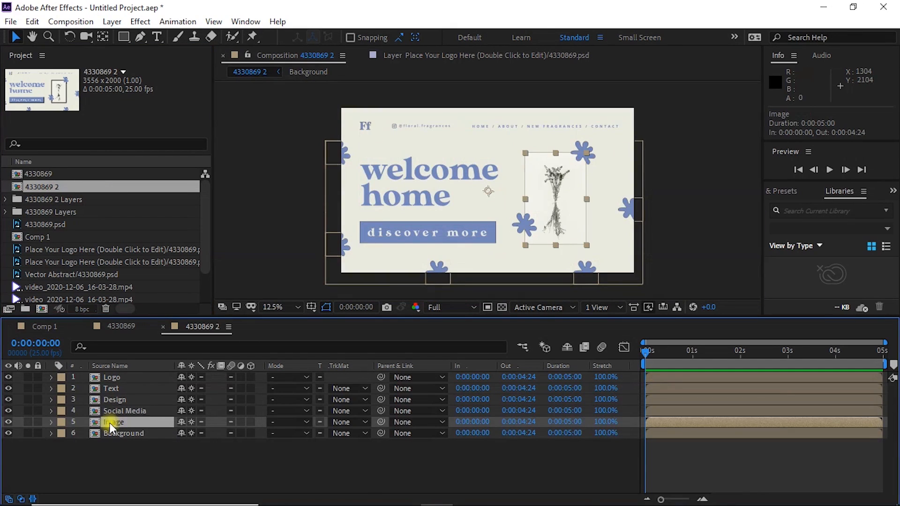
pyautogui.moveTo(550, 196)
pyautogui.mouseDown()
pyautogui.moveTo(527, 207)
pyautogui.moveTo(544, 177)
pyautogui.moveTo(548, 199)
pyautogui.moveTo(542, 196)
pyautogui.mouseUp()
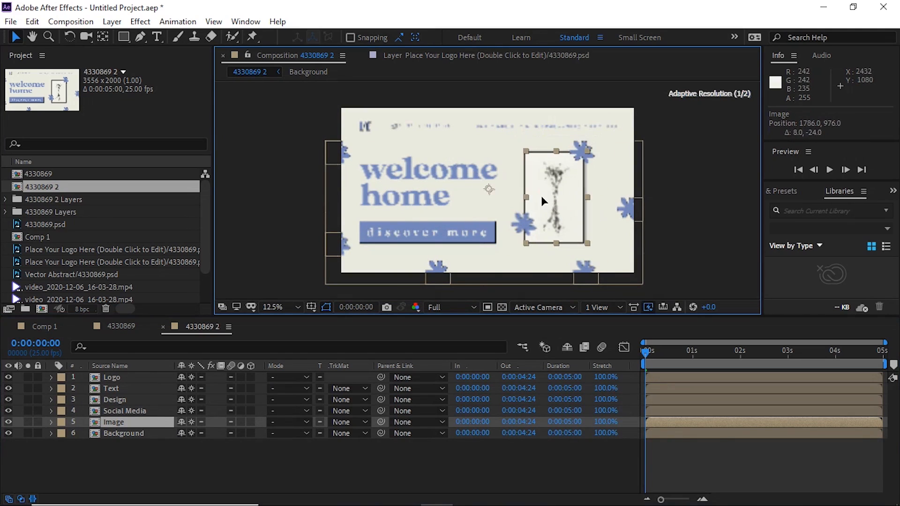
# - Copy all six layers of the 4330869 2 composition and paste them into Comp 1
pyautogui.click(469, 230)
pyautogui.moveTo(256, 463); pyautogui.dragTo(114, 359)
pyautogui.hotkey('ctrl', 'c')
pyautogui.click(47, 330)
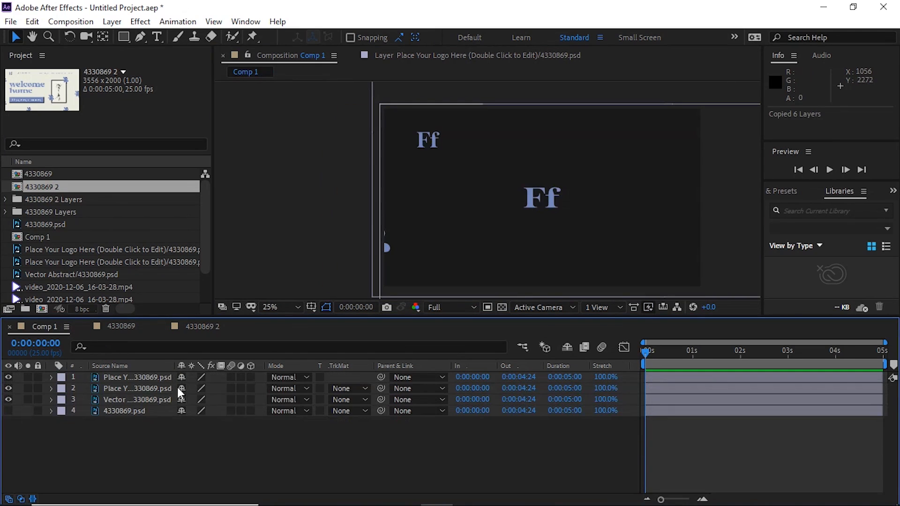
pyautogui.hotkey('ctrl', 'v')
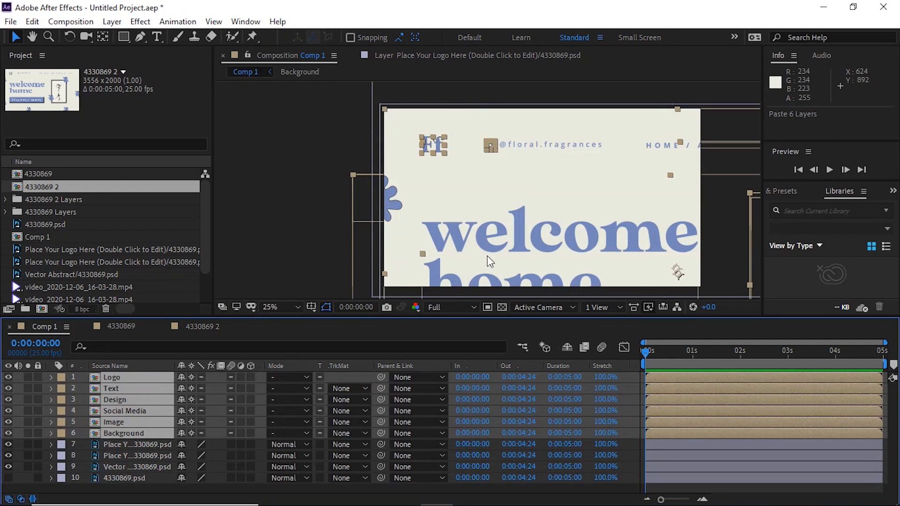
# - Scale the six pasted layers to 59% and move them together to about position 1058, 600, with their Scale properties collapsed
pyautogui.press(',')
pyautogui.press('s')
pyautogui.moveTo(193, 409); pyautogui.dragTo(163, 405)
pyautogui.moveTo(568, 237); pyautogui.dragTo(508, 204)
pyautogui.click(50, 377)
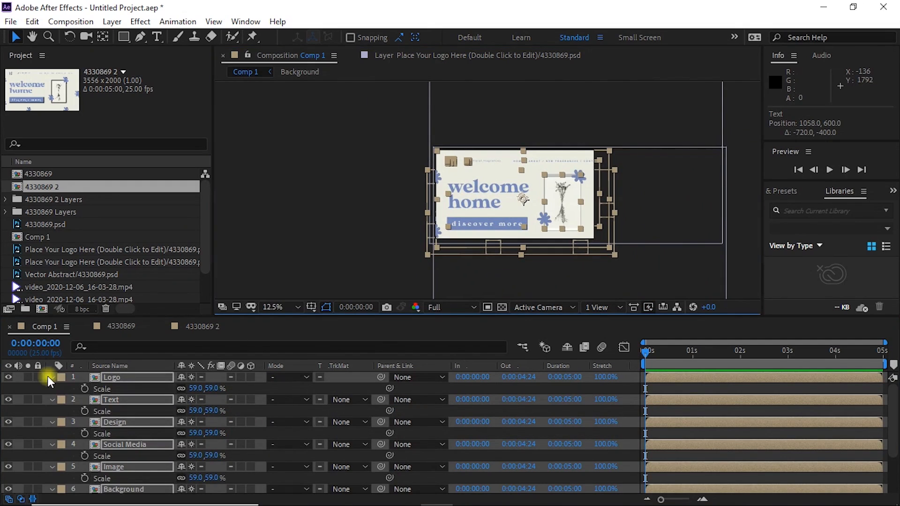
pyautogui.click(281, 261)
# - Move the Text layer in Comp 1 to about position 1018, 604
pyautogui.click(122, 386)
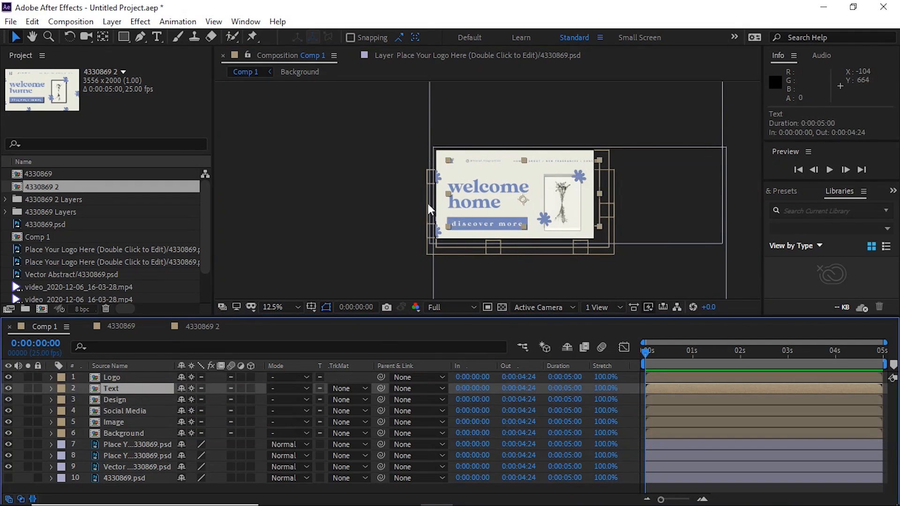
pyautogui.press('.')
pyautogui.moveTo(637, 204)
pyautogui.mouseDown()
pyautogui.moveTo(634, 185)
pyautogui.moveTo(654, 196)
pyautogui.moveTo(634, 204)
pyautogui.mouseUp()
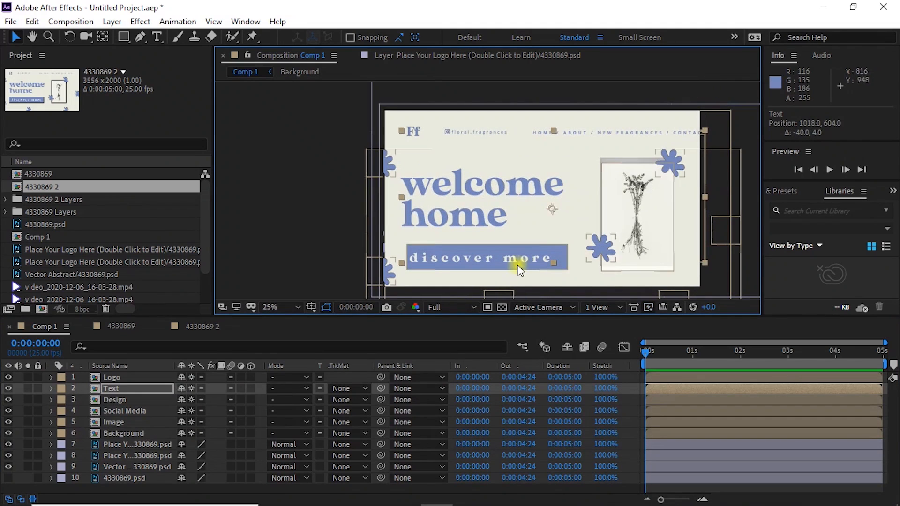
# - Solo the Image layer, move it to about position 1058, 596, and turn its solo off again
pyautogui.click(115, 422)
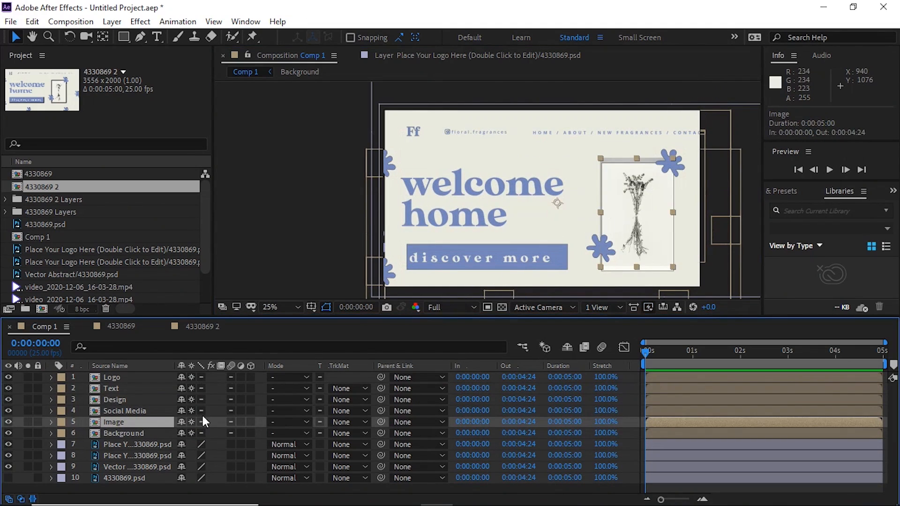
pyautogui.click(28, 422)
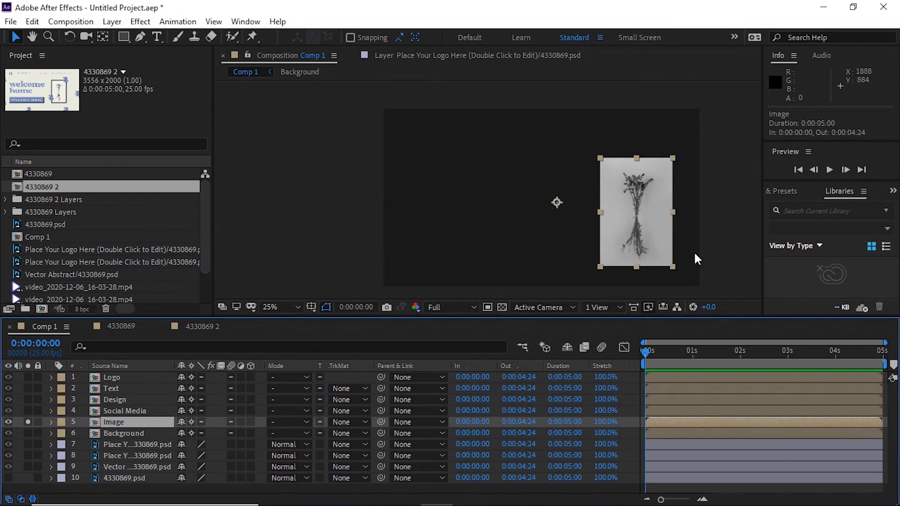
pyautogui.moveTo(646, 201); pyautogui.dragTo(618, 221)
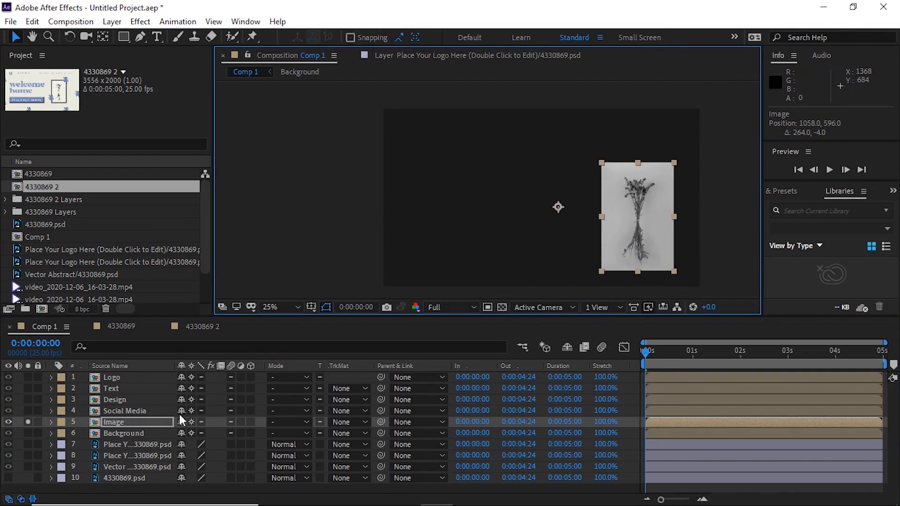
pyautogui.click(28, 422)
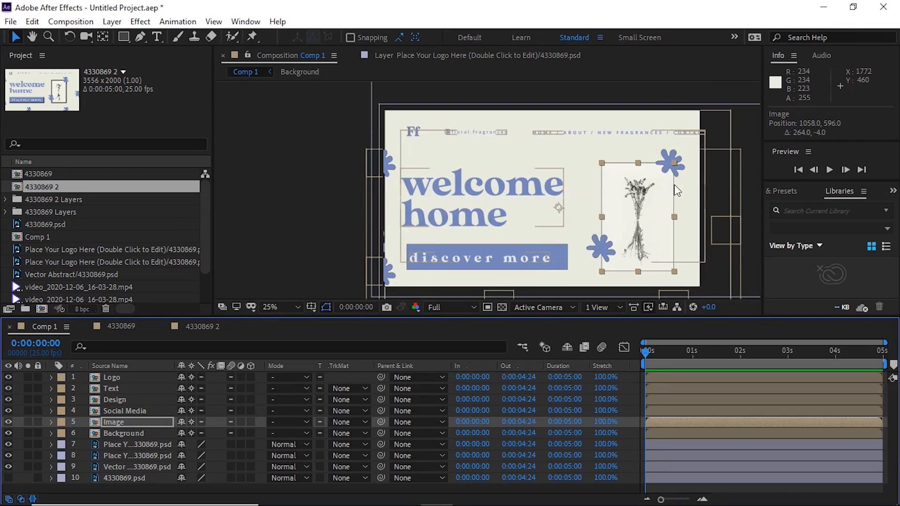
pyautogui.scroll(-1, 637, 188)
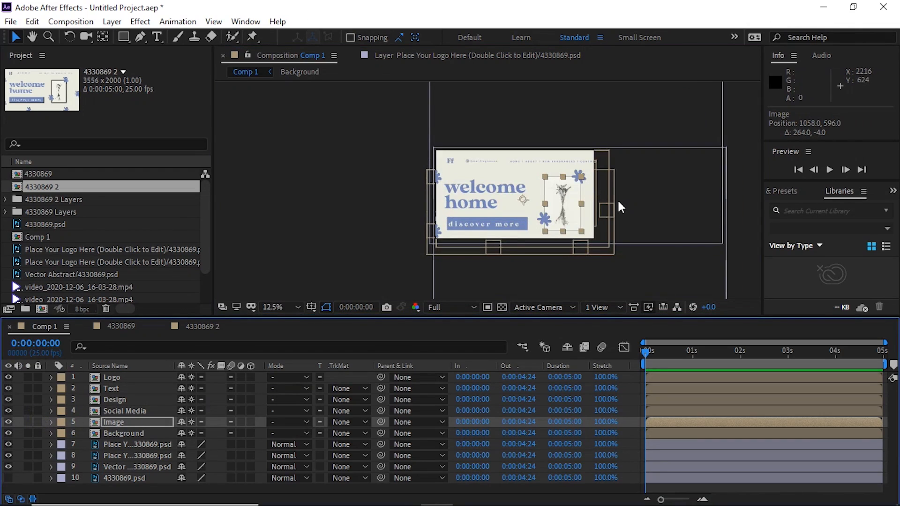